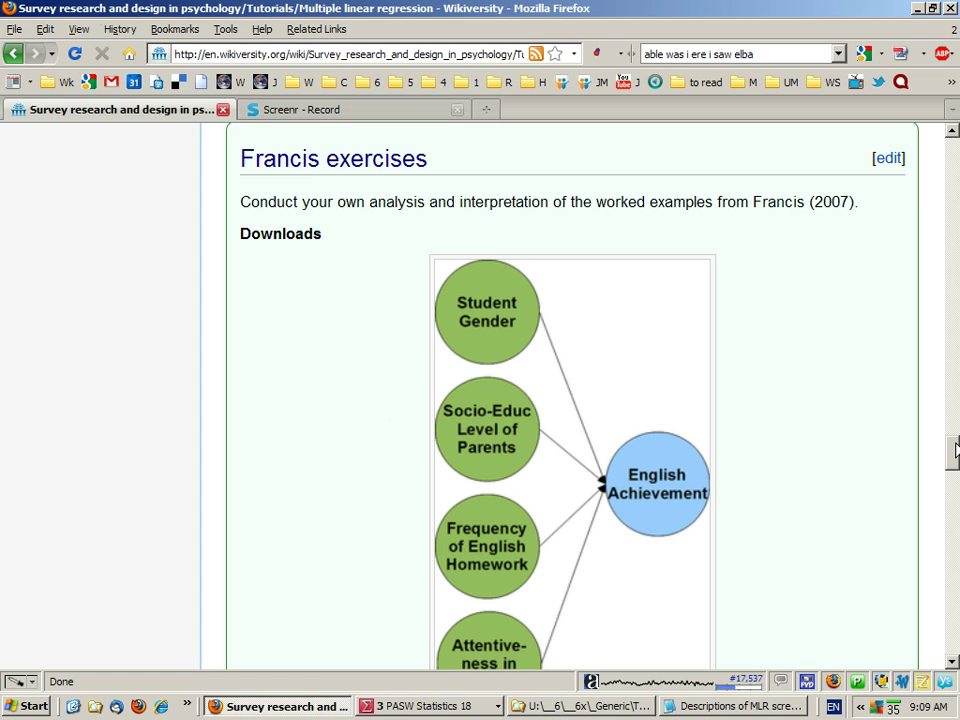
Step: Scroll the Wikiversity tutorial down to the Francis exercise's data, syntax and output downloads and research question
scroll(955, 449, down, 1)
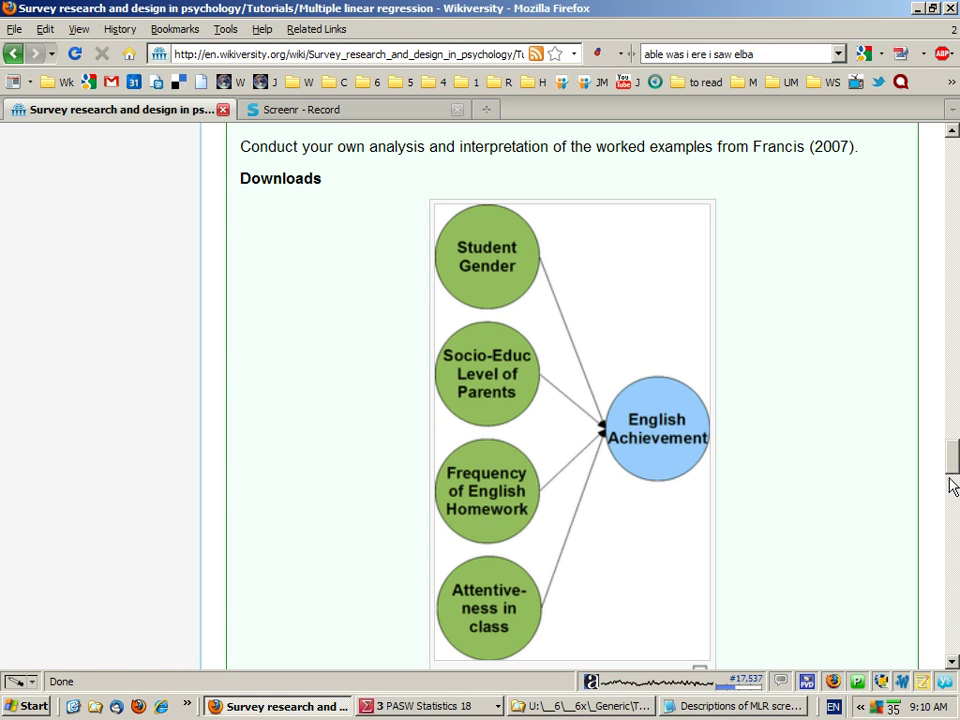
scroll(953, 460, down, 1)
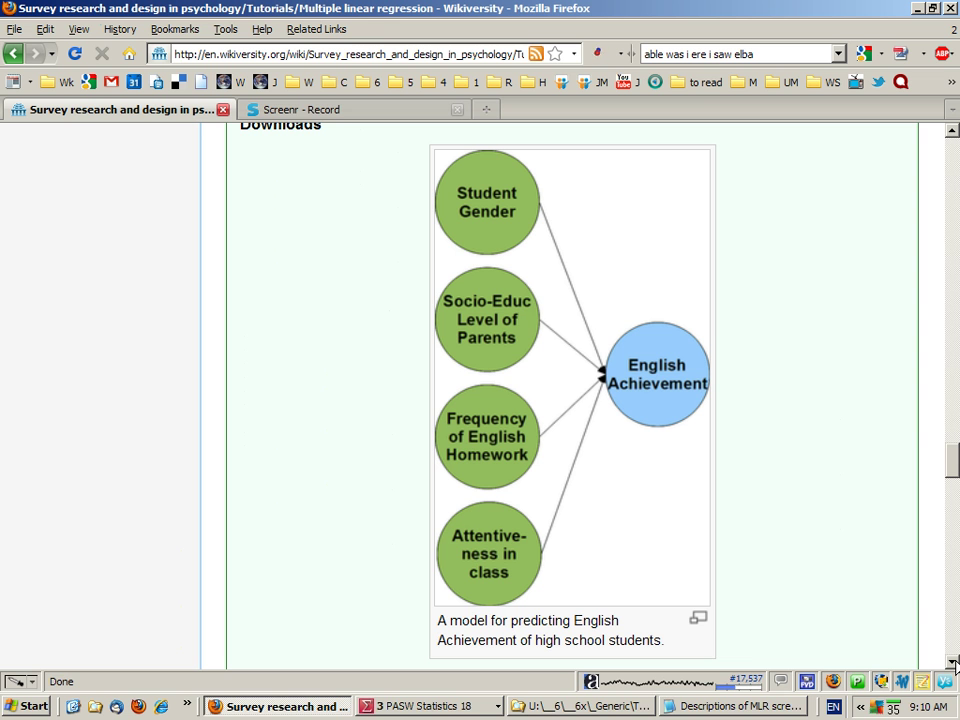
click(954, 663)
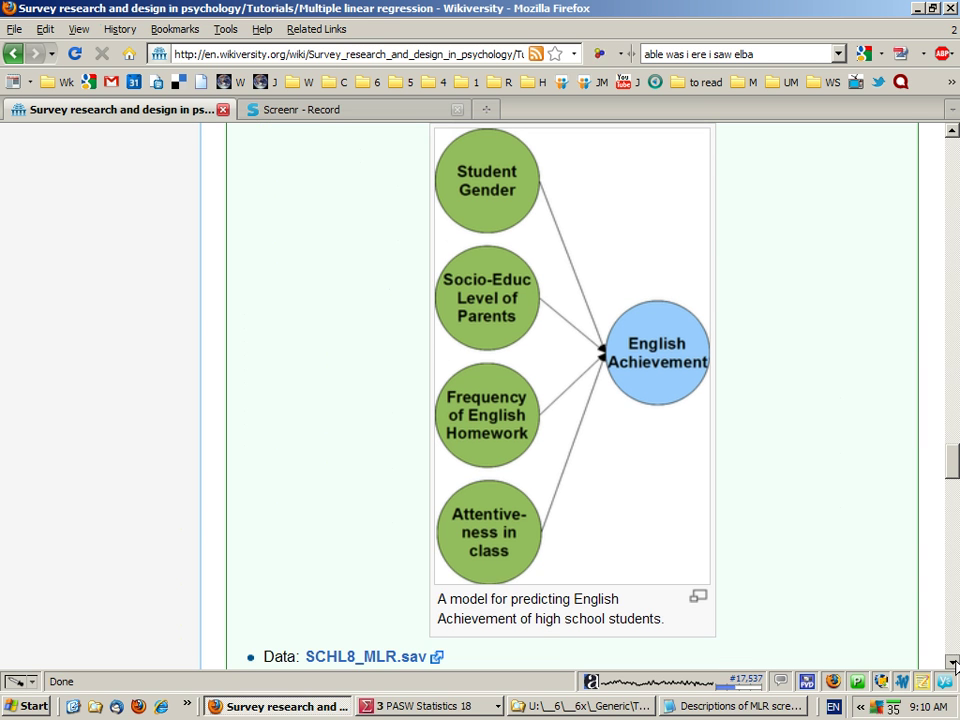
click(954, 663)
click(954, 663)
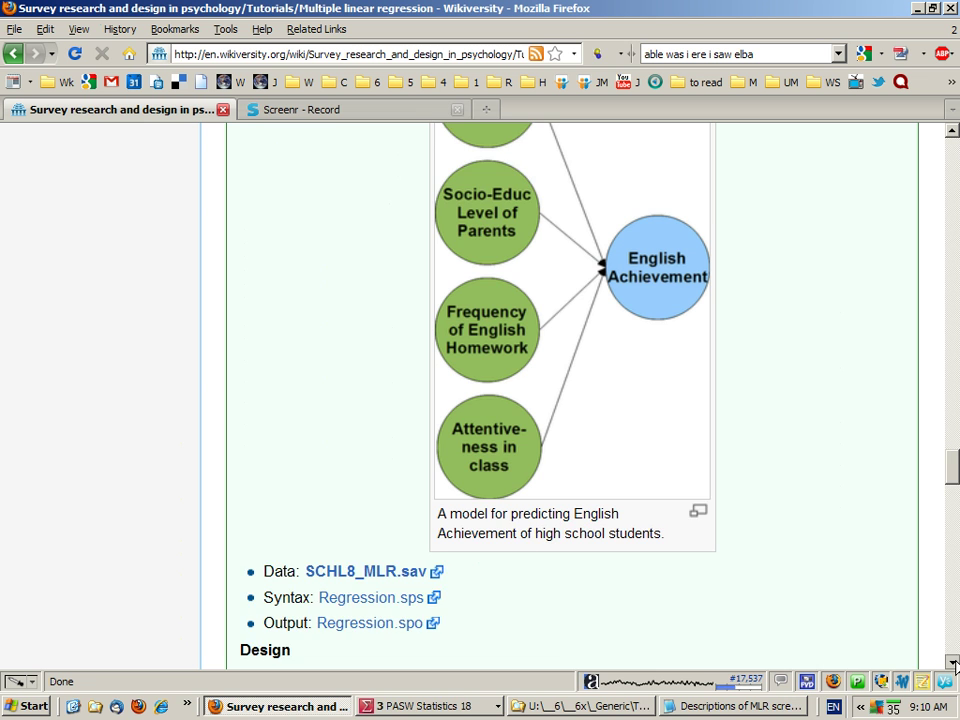
click(954, 663)
click(954, 663)
click(954, 663)
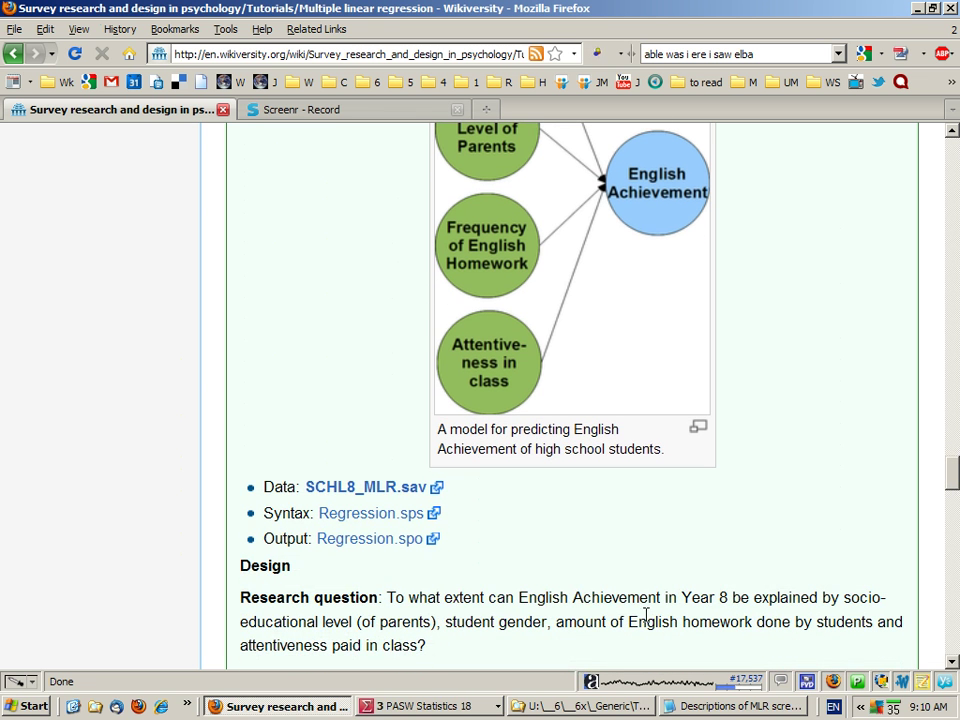
Step: Bring the SCHL8_MLR.sav Data Editor forward and select the engach through attent columns
click(430, 705)
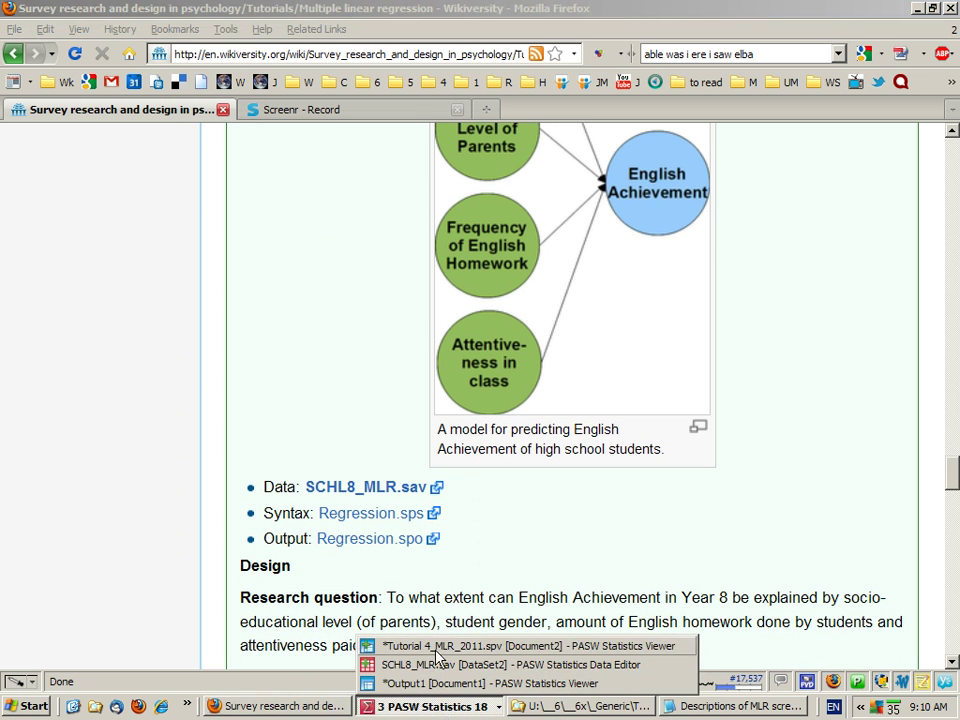
click(436, 667)
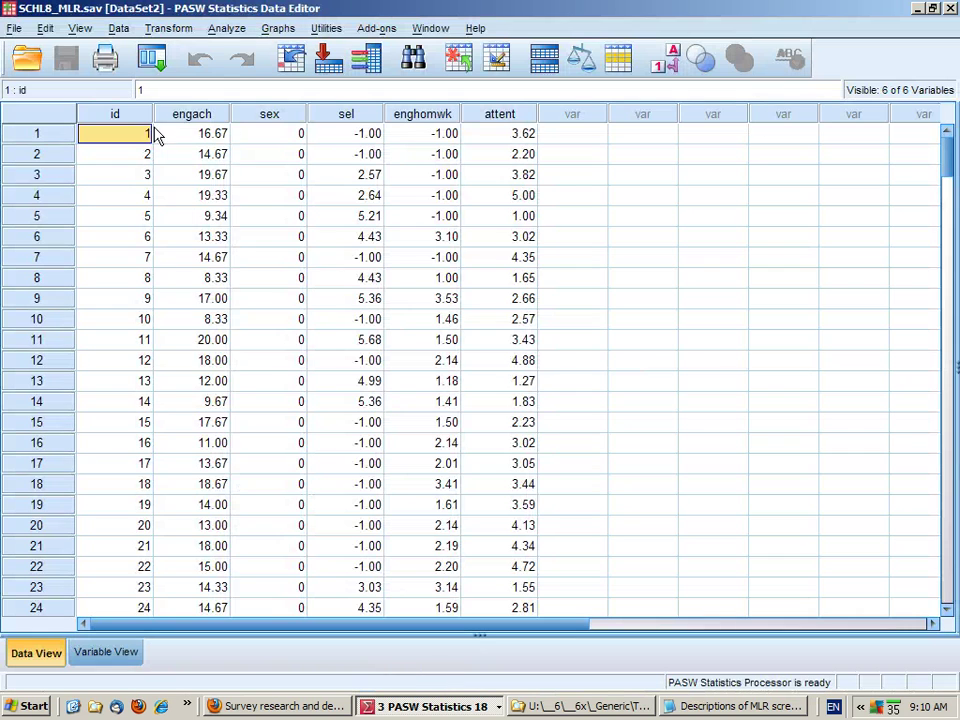
click(189, 114)
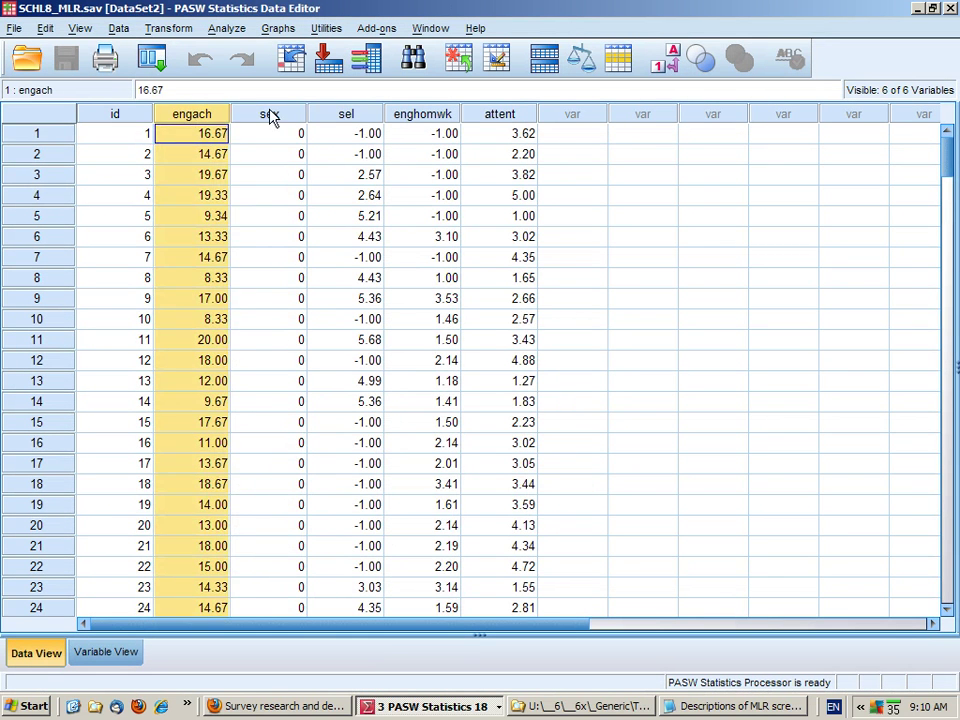
drag(270, 114, 497, 137)
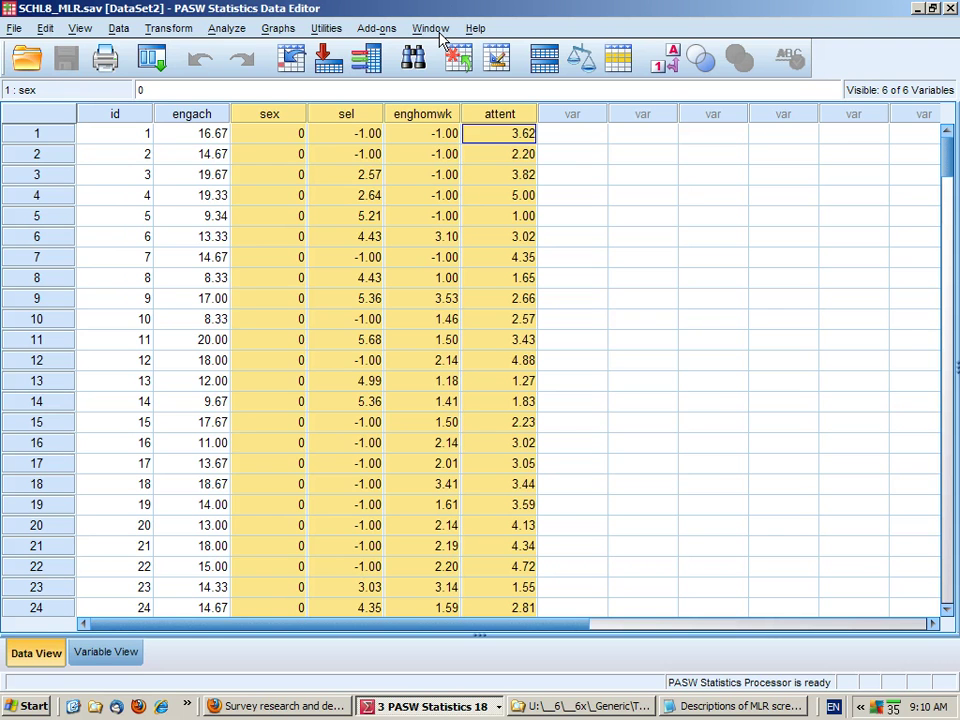
Step: Paste a Legacy Dialogs histogram command for English Achievement (engach) into a syntax window
click(278, 28)
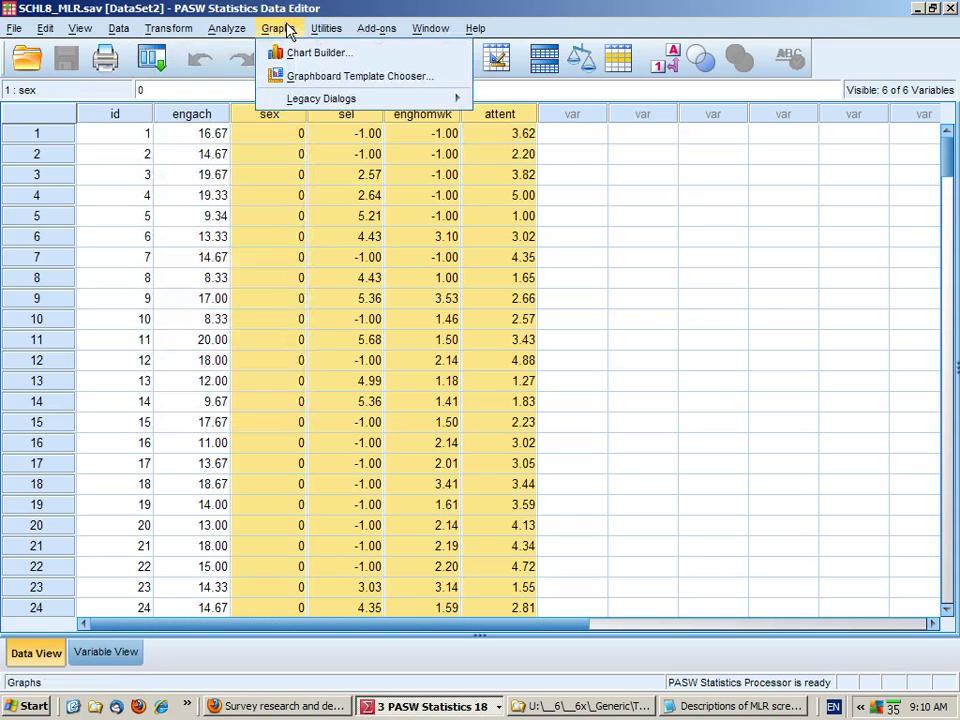
mouse_move(291, 99)
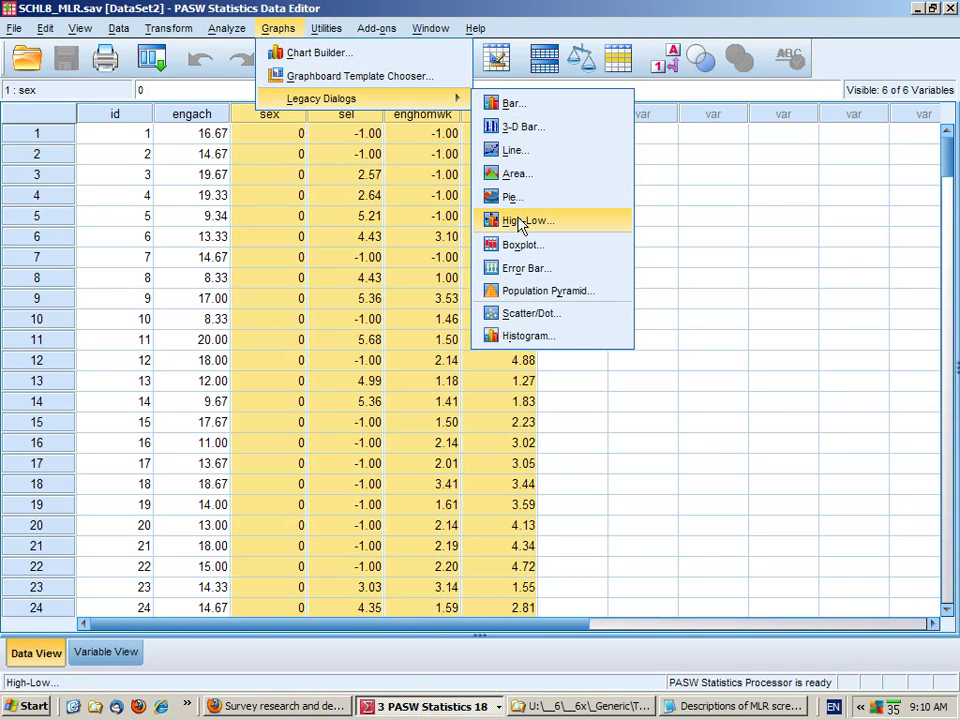
click(523, 335)
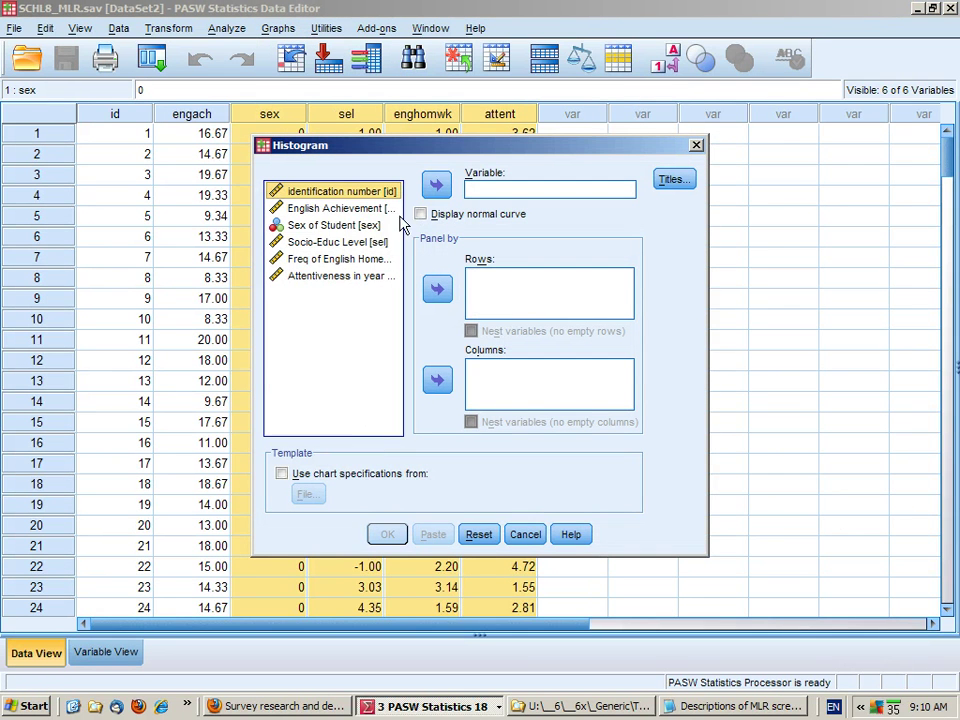
click(366, 210)
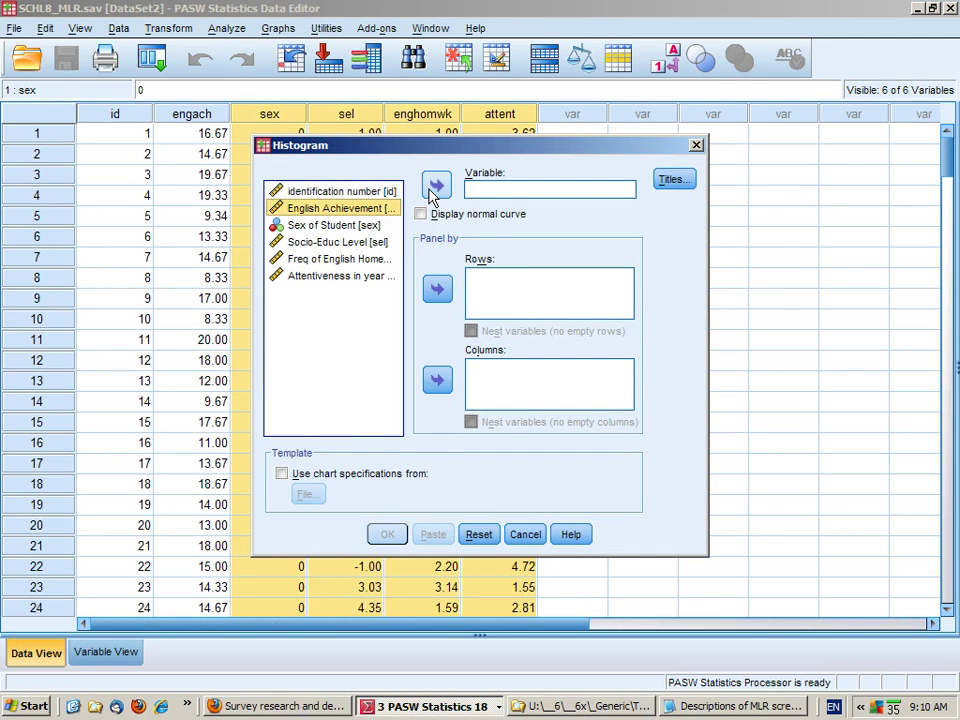
click(430, 188)
click(431, 538)
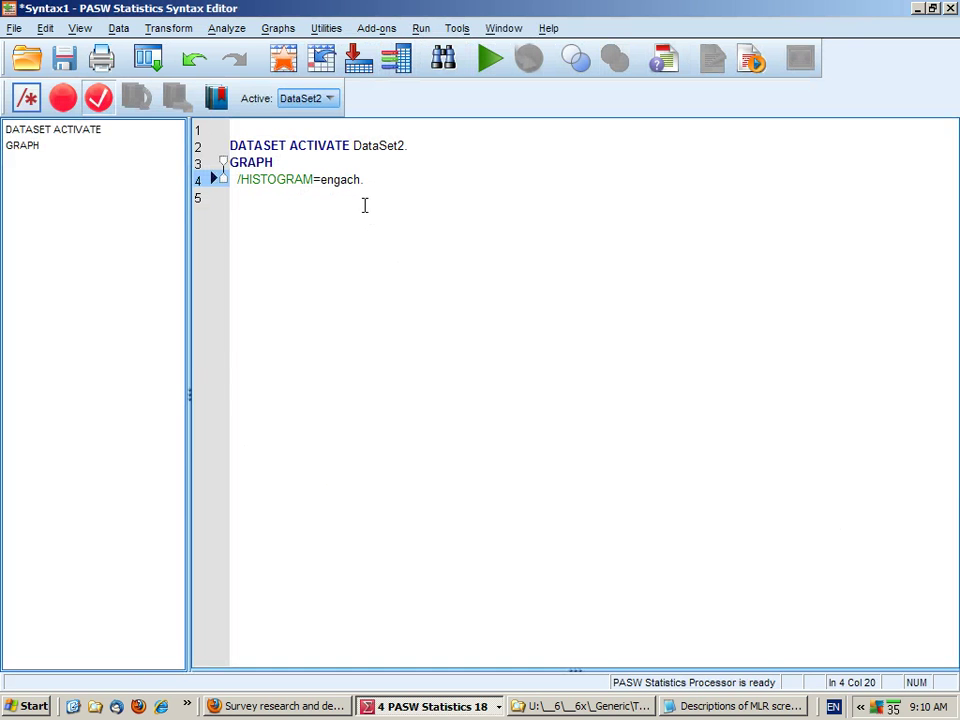
Step: Duplicate the GRAPH /HISTOGRAM=engach command so the syntax holds five copies
drag(392, 187, 229, 162)
key(ctrl+c)
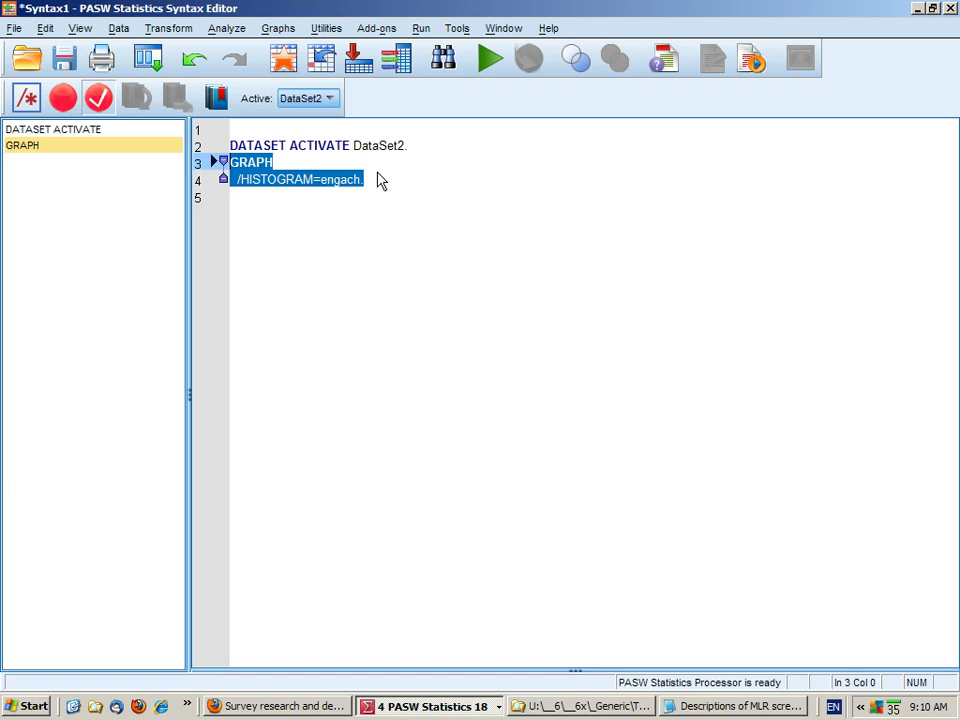
click(388, 191)
key(Return)
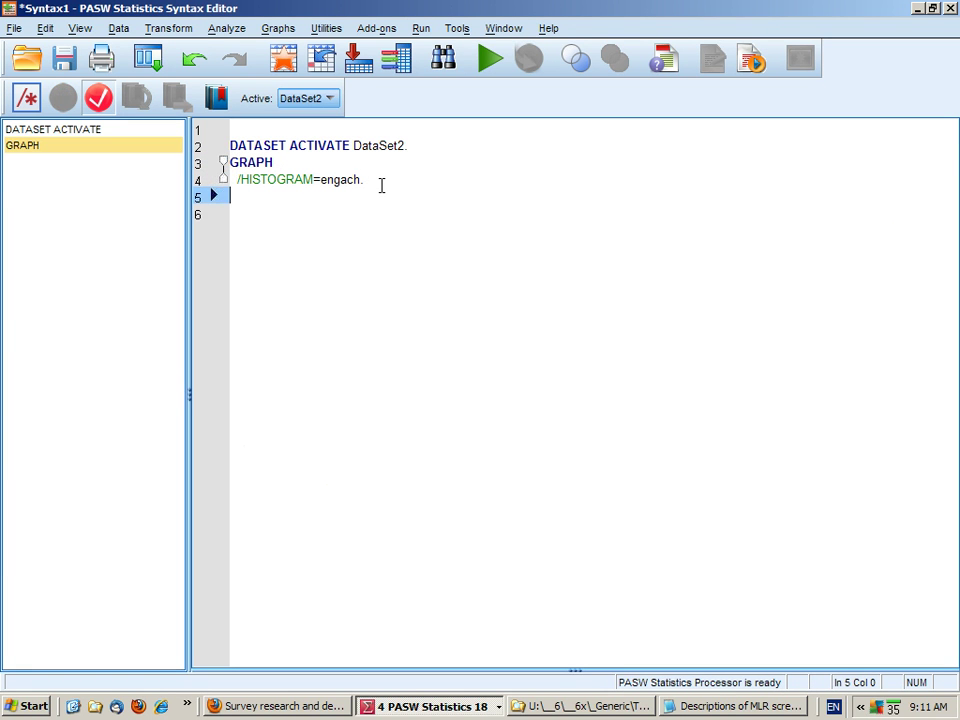
key(Return)
key(ctrl+v)
key(Return)
key(ctrl+v)
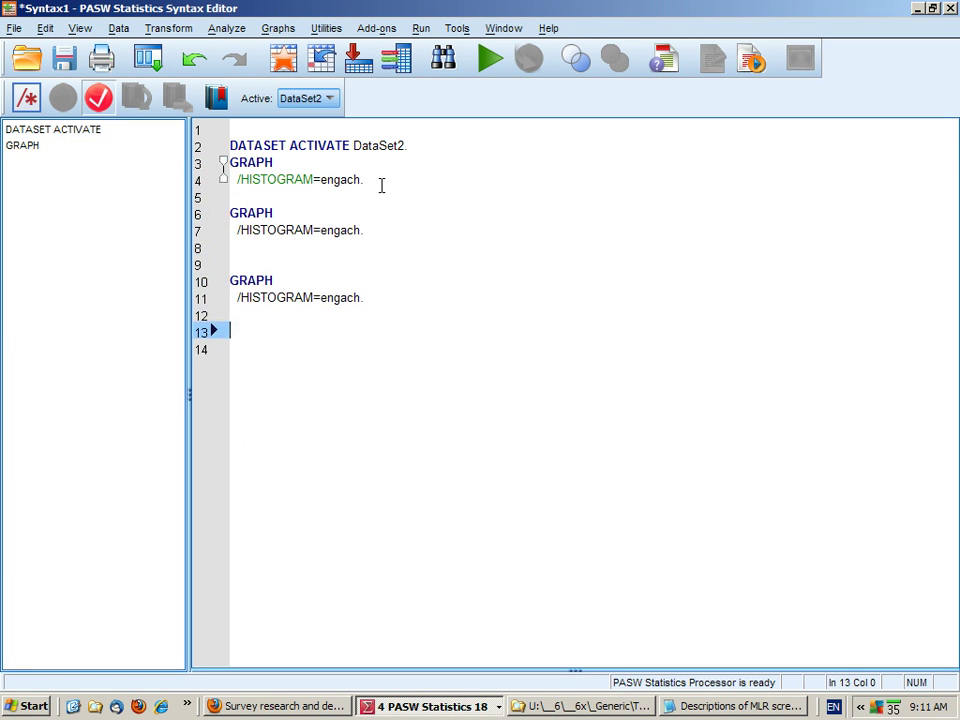
key(ctrl+v)
key(Return)
key(ctrl+v)
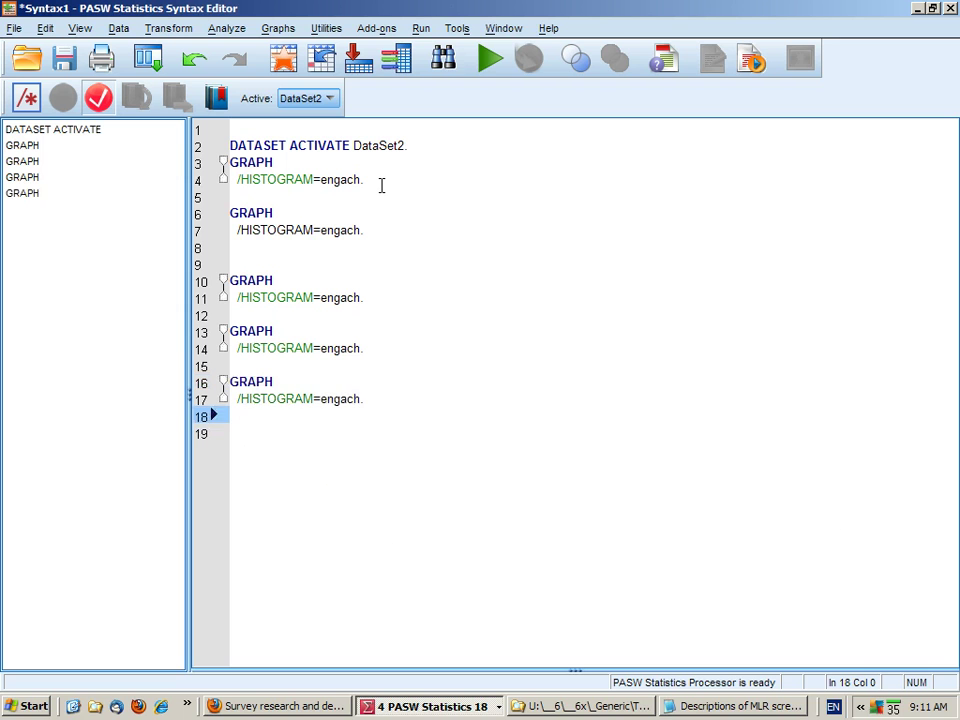
key(Delete)
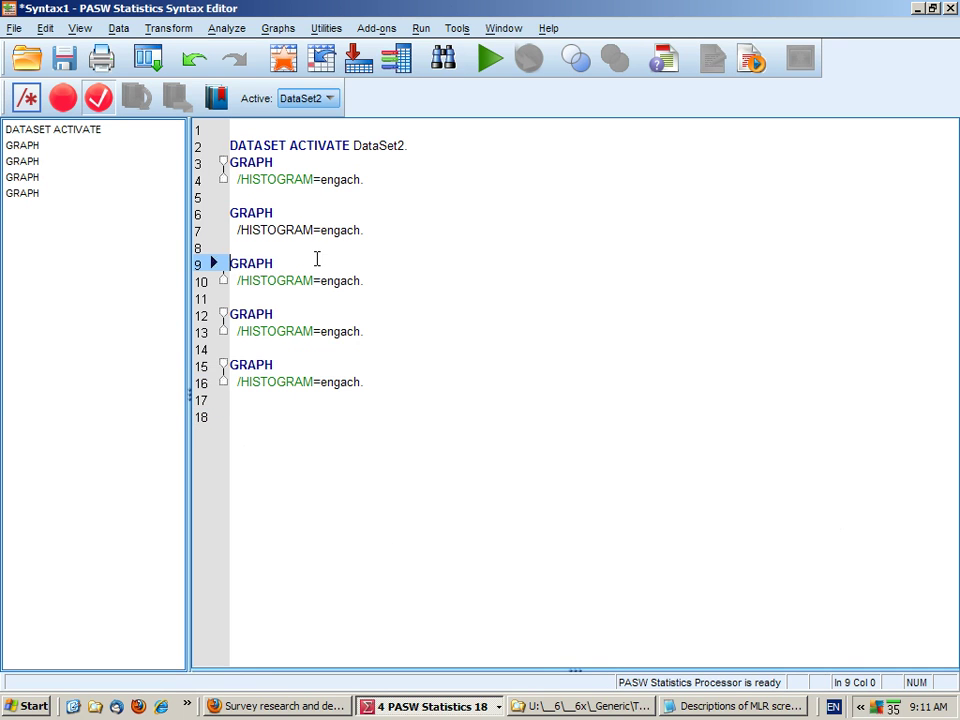
click(403, 379)
key(Return)
key(Return)
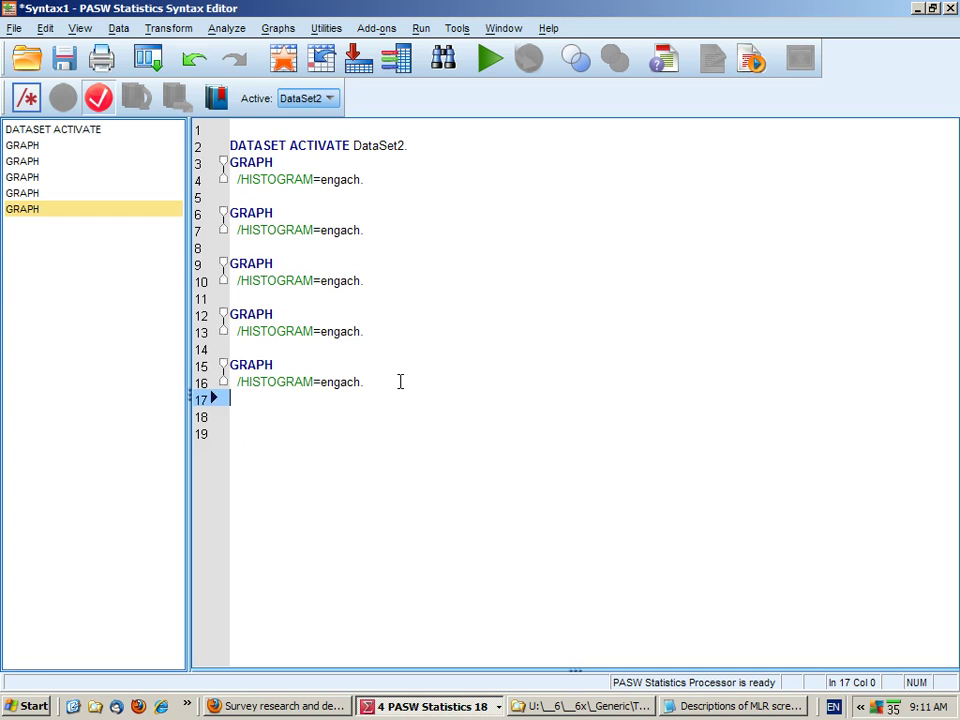
Step: Insert all six variable names into the syntax from Utilities > Variables
click(340, 30)
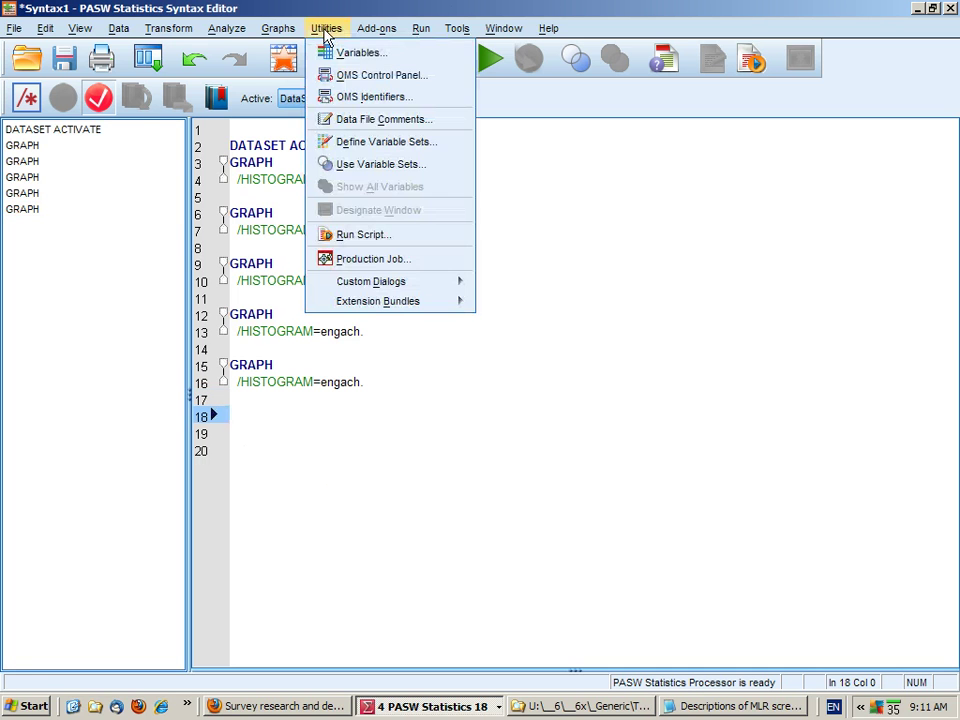
click(345, 51)
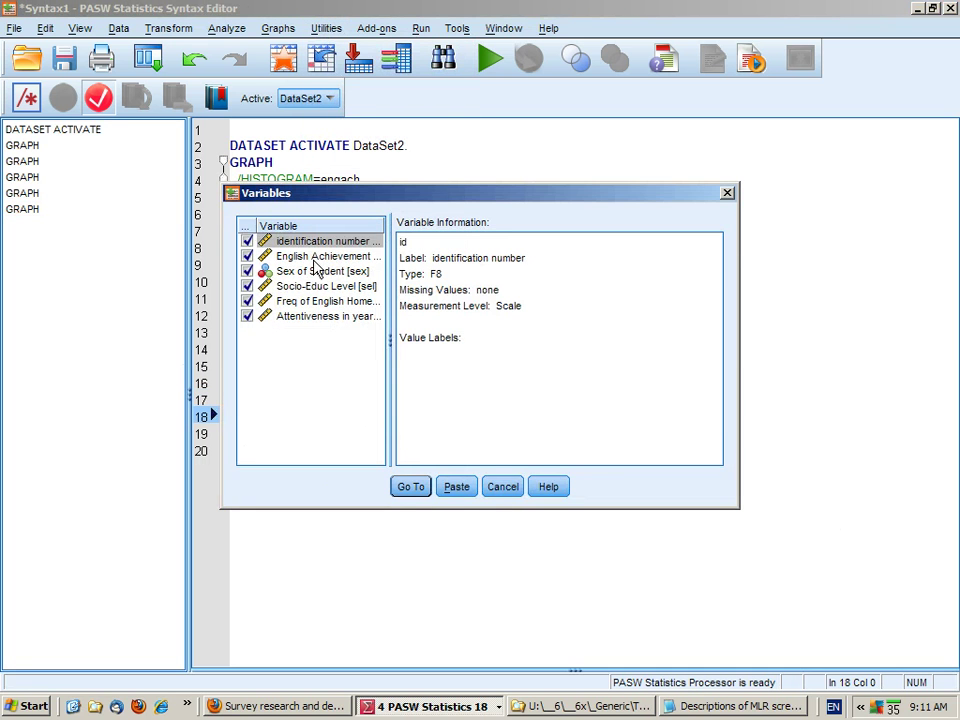
shift+click(304, 315)
click(466, 487)
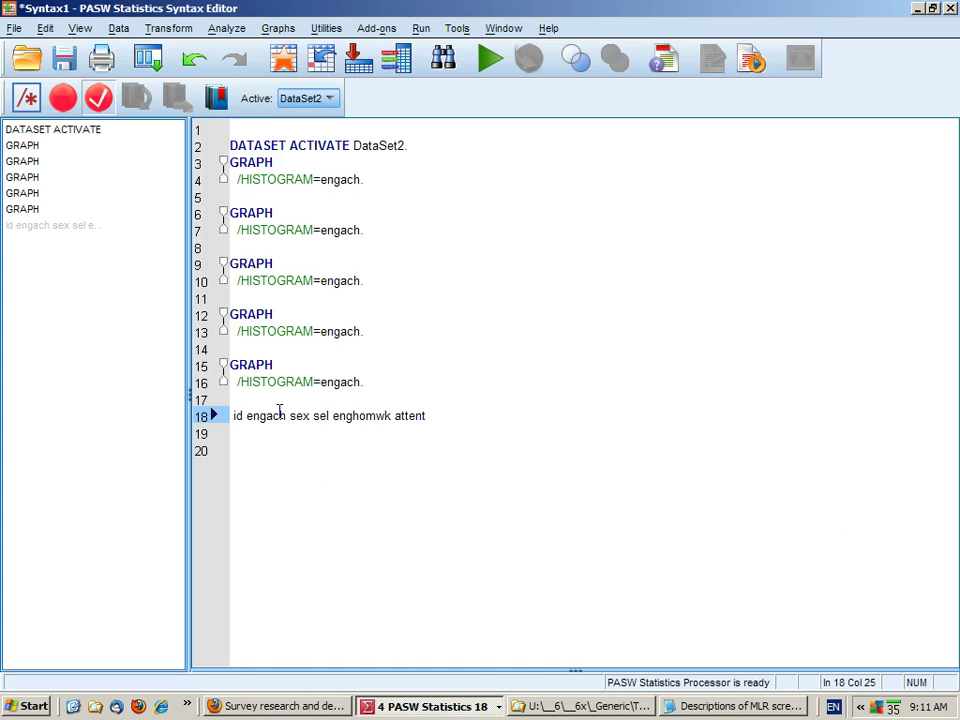
Step: Change the second and third histogram commands to sex and sel
double_click(310, 422)
key(Delete)
drag(320, 231, 358, 232)
text(sex)
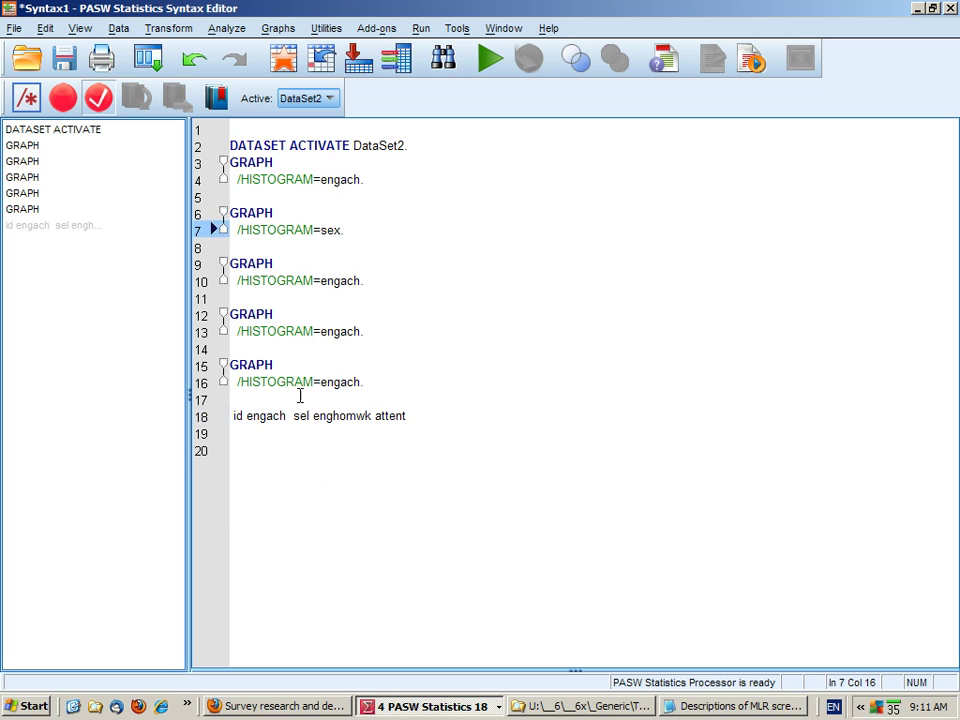
double_click(297, 416)
key(ctrl+c)
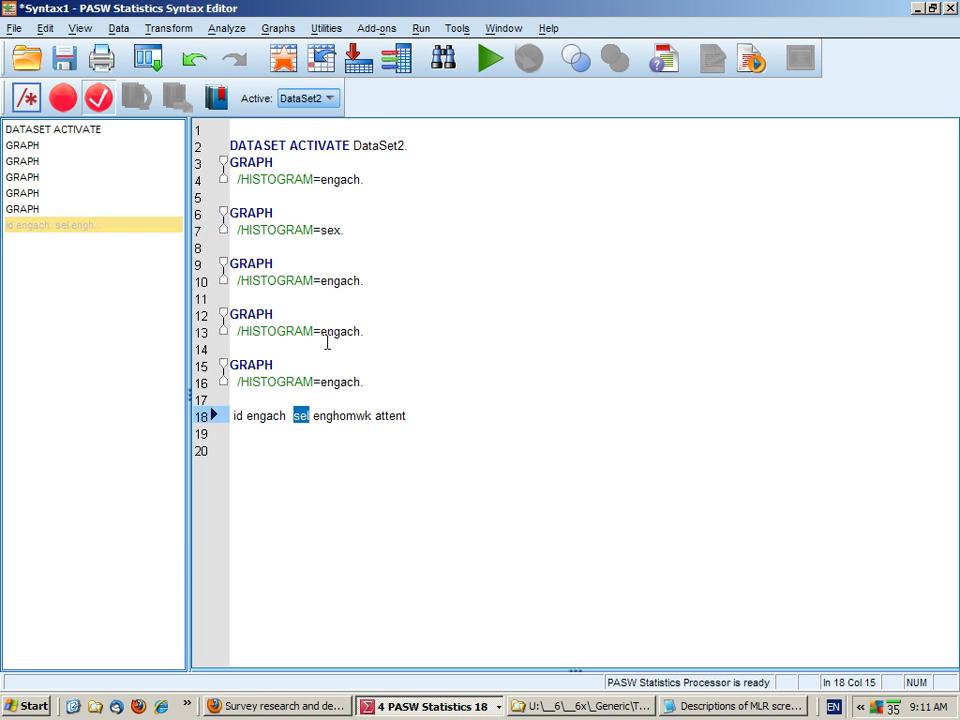
key(Delete)
drag(314, 281, 362, 279)
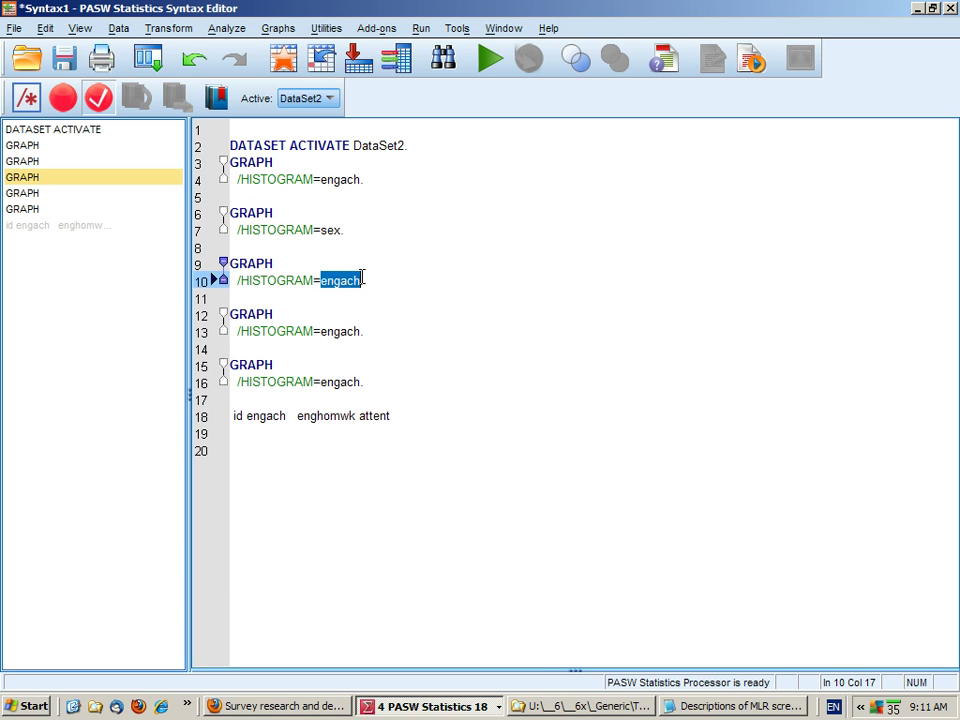
key(ctrl+v)
Step: Change the fourth and fifth histogram commands to enghomwk and attent
drag(297, 416, 356, 416)
key(ctrl+x)
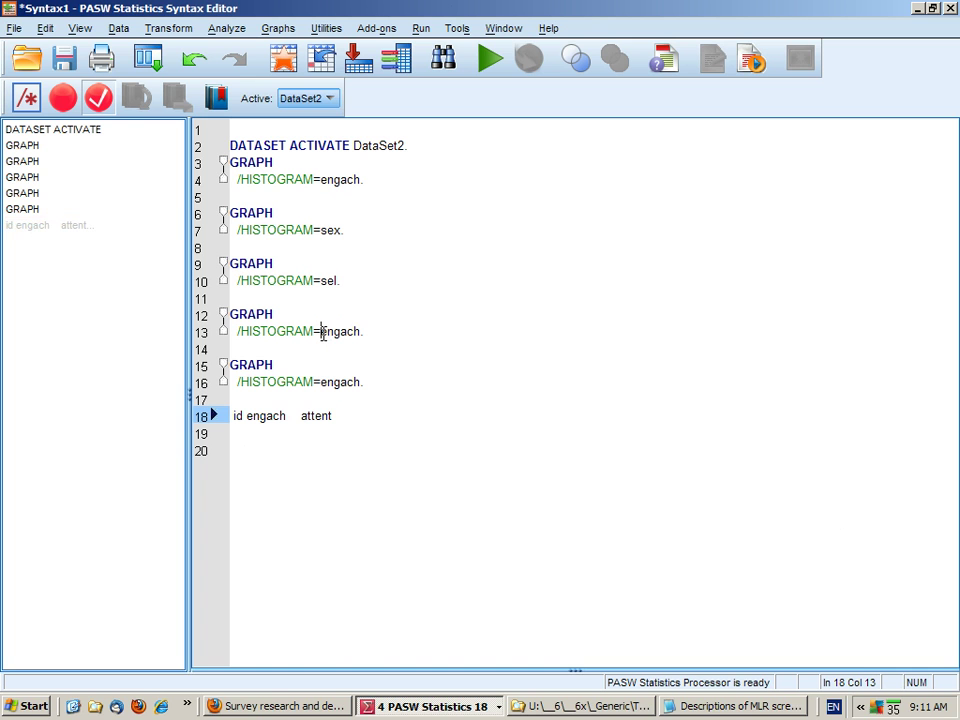
drag(322, 334, 367, 331)
key(ctrl+v)
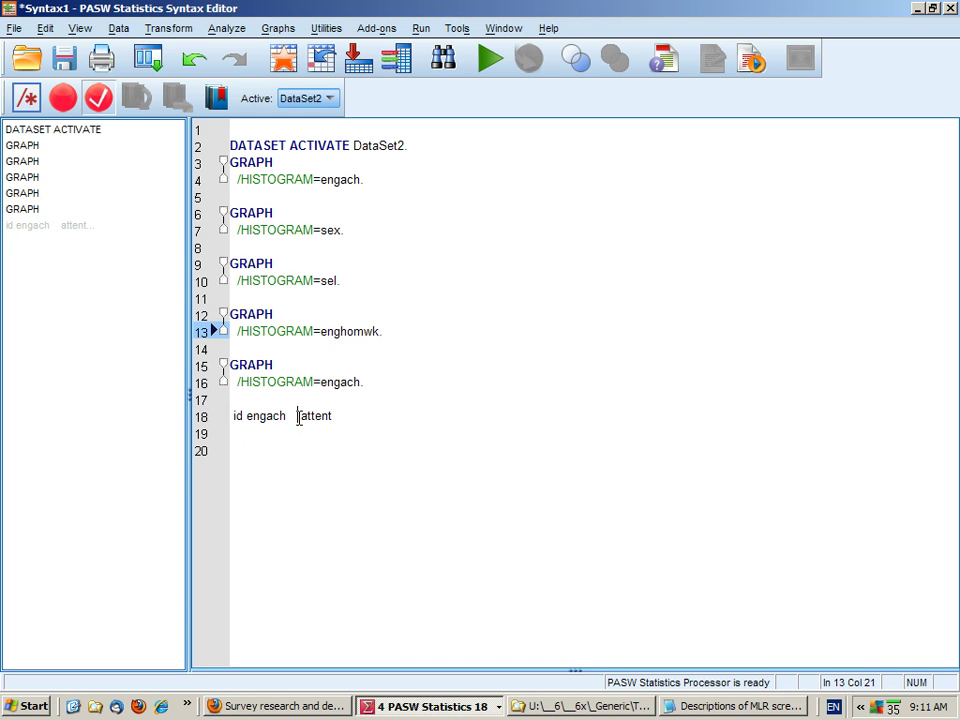
drag(300, 415, 362, 381)
key(ctrl+x)
key(ctrl+v)
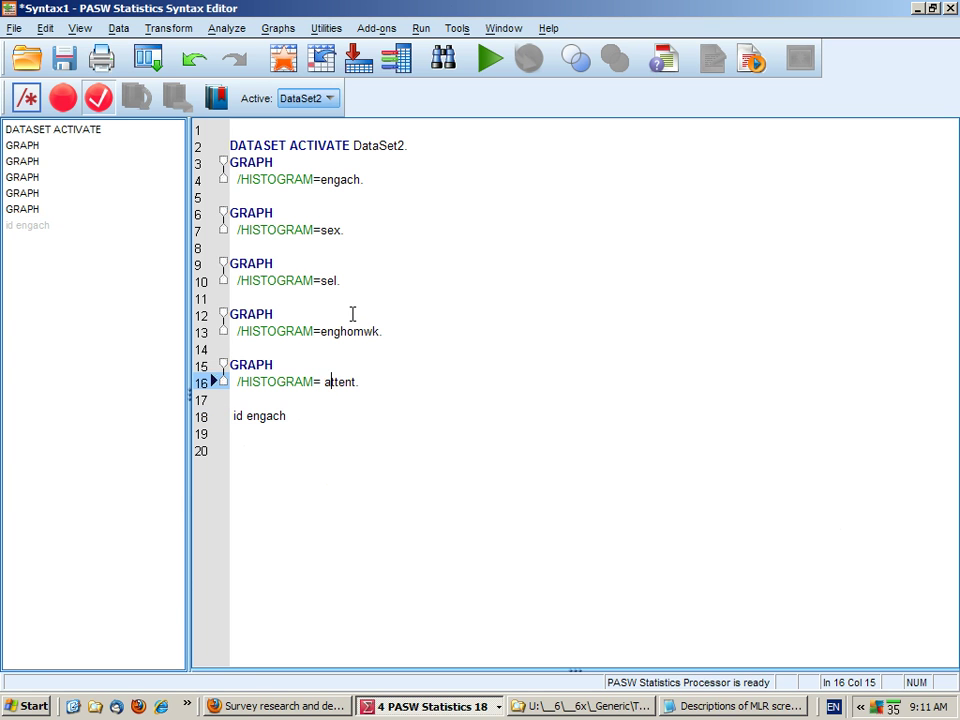
key(BackSpace)
Step: Delete the leftover variable-name line and select all five histogram commands
key(Down)
key(Down)
key(End)
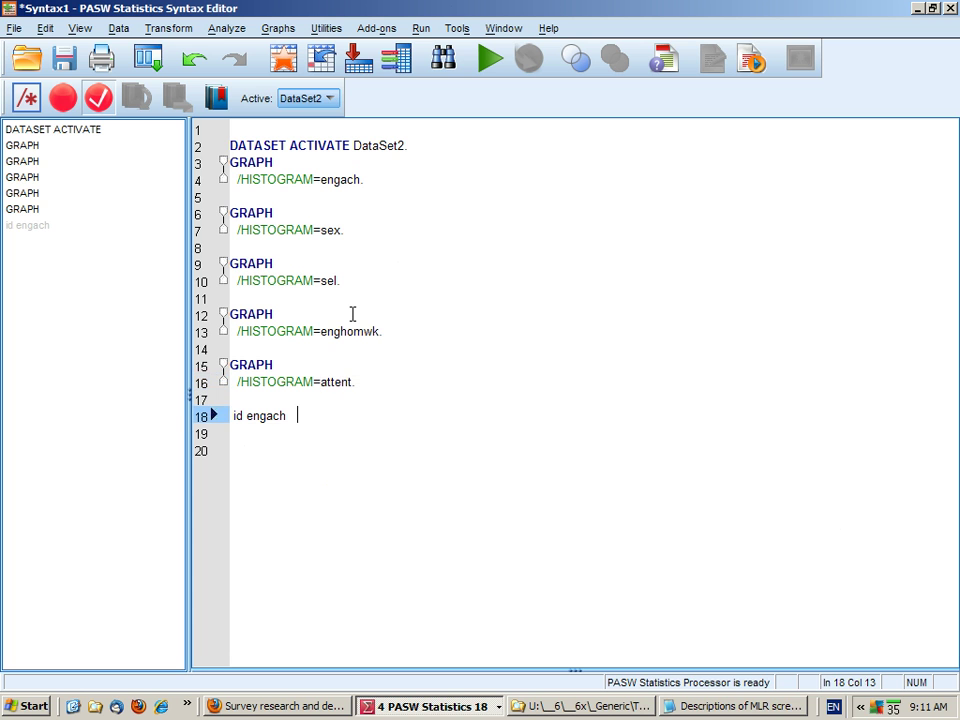
key(BackSpace)
key(BackSpace)
key(BackSpace)
key(BackSpace)
key(BackSpace)
key(BackSpace)
key(BackSpace)
key(BackSpace)
key(BackSpace)
key(BackSpace)
key(BackSpace)
key(BackSpace)
key(BackSpace)
drag(369, 381, 250, 172)
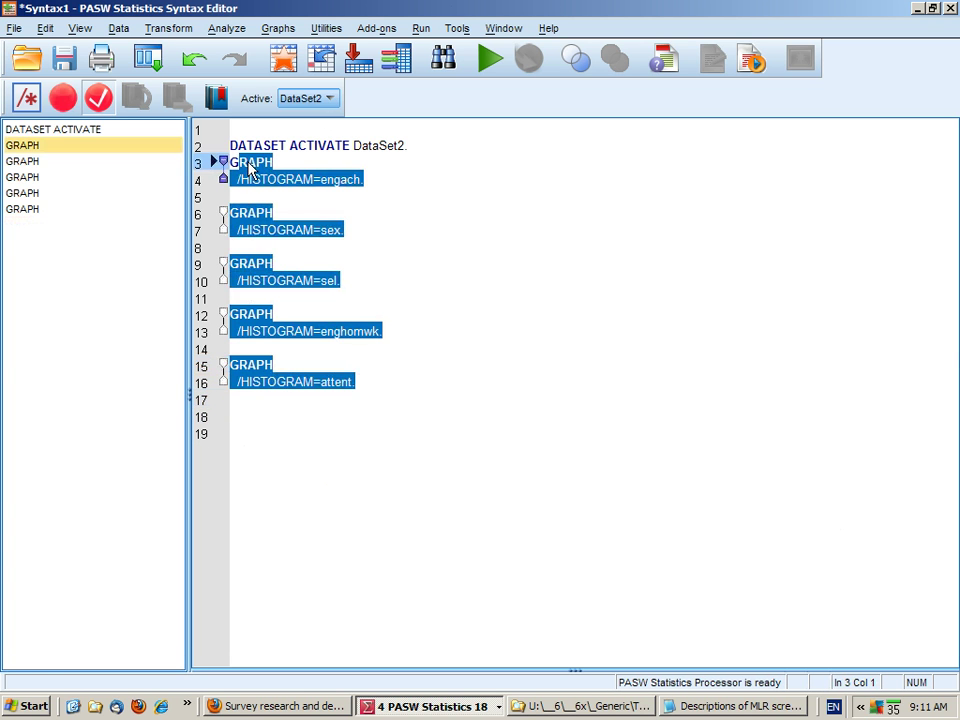
Step: Run the five histogram commands and view the English Achievement histogram in the maximized Viewer
click(490, 58)
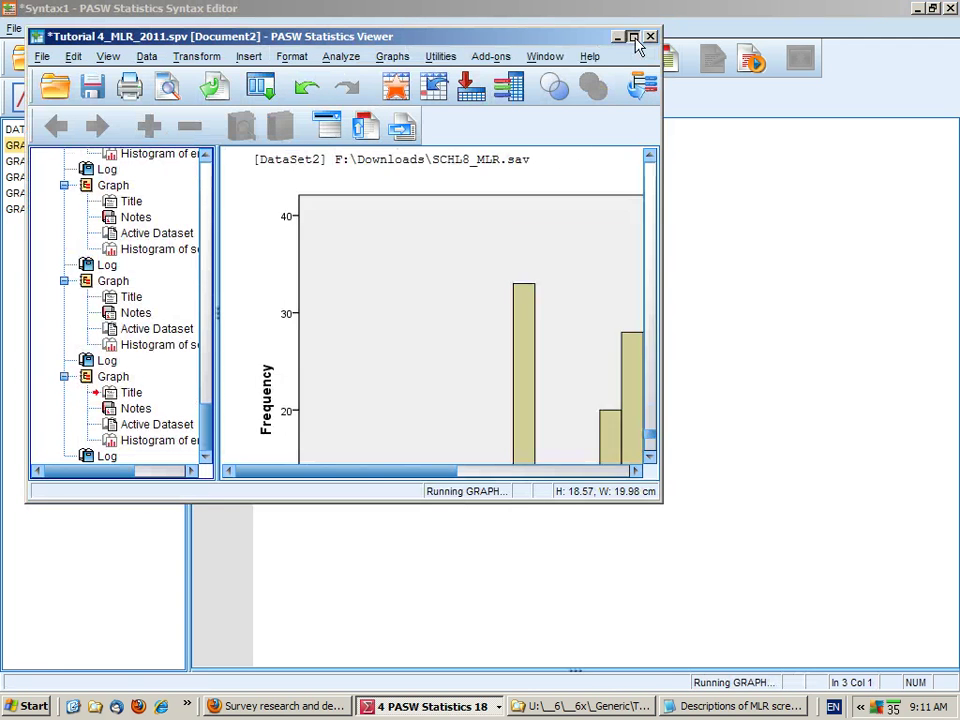
click(633, 37)
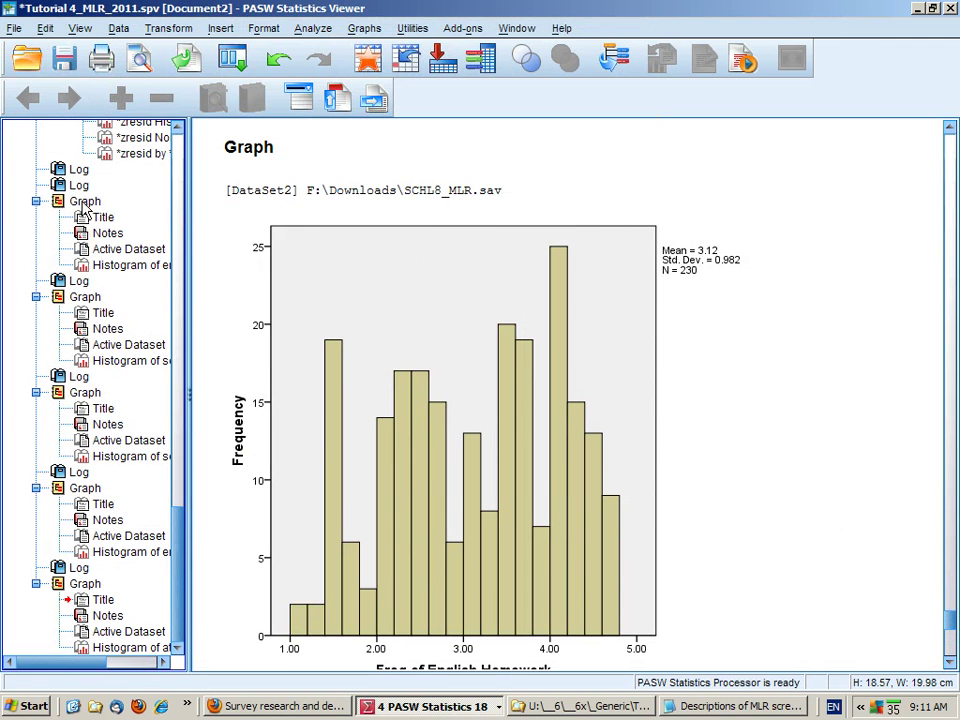
click(96, 266)
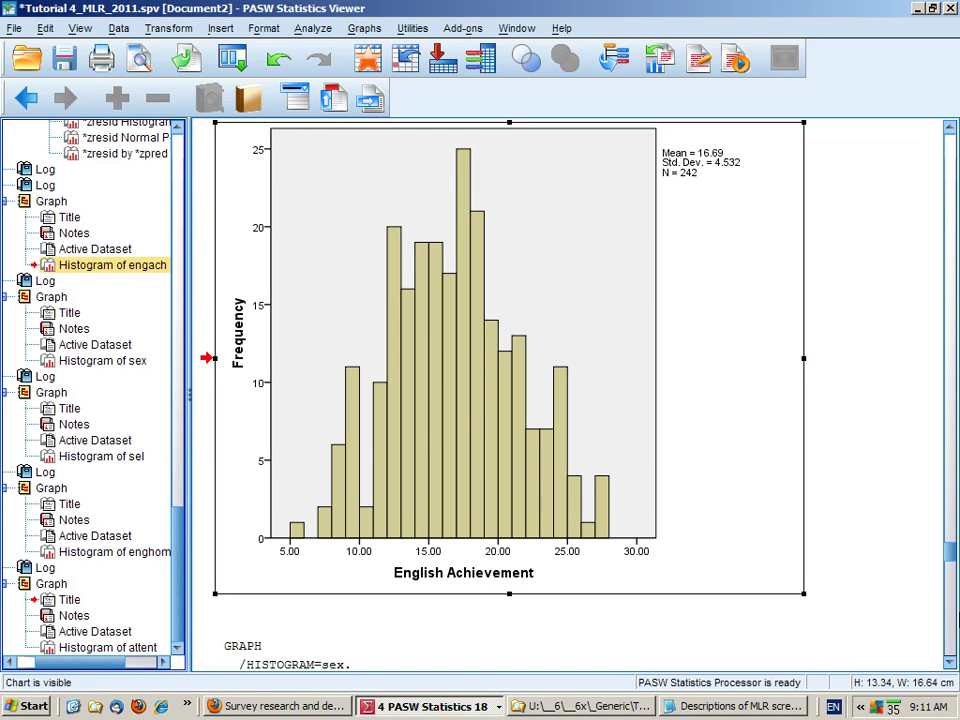
click(949, 662)
drag(949, 662, 949, 662)
click(949, 662)
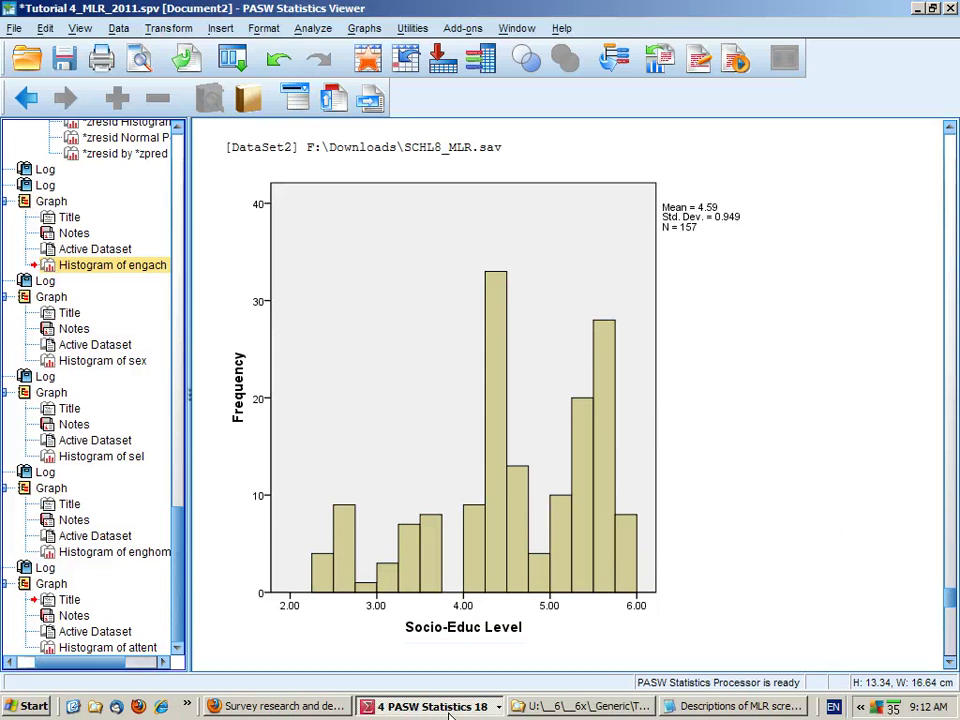
Step: Review the Socio-Educ Level and Freq of English Homework histograms
click(549, 561)
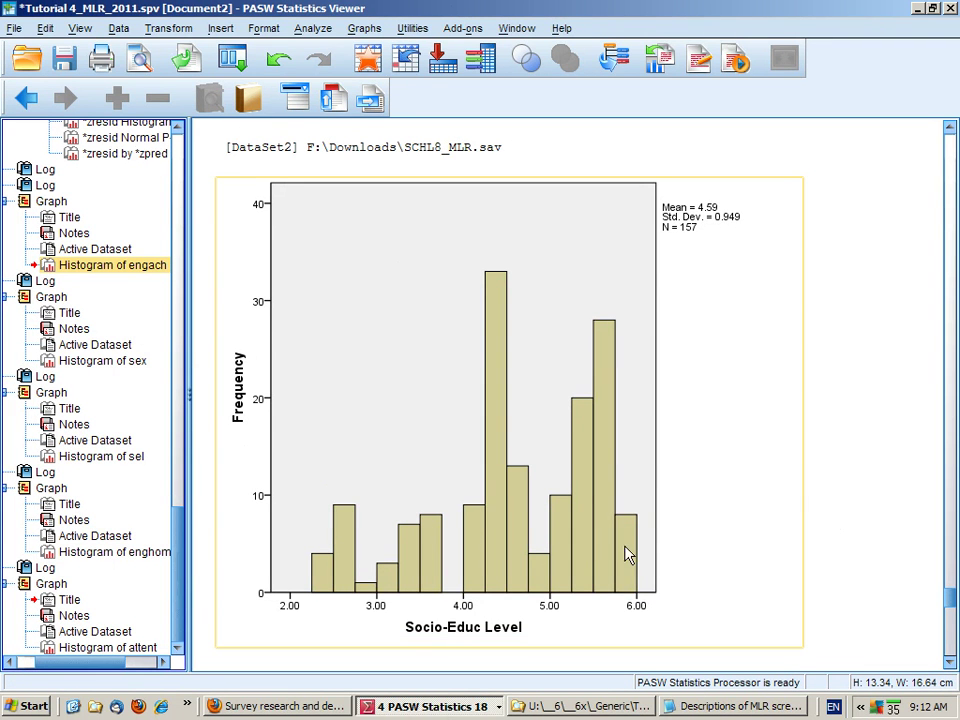
click(880, 620)
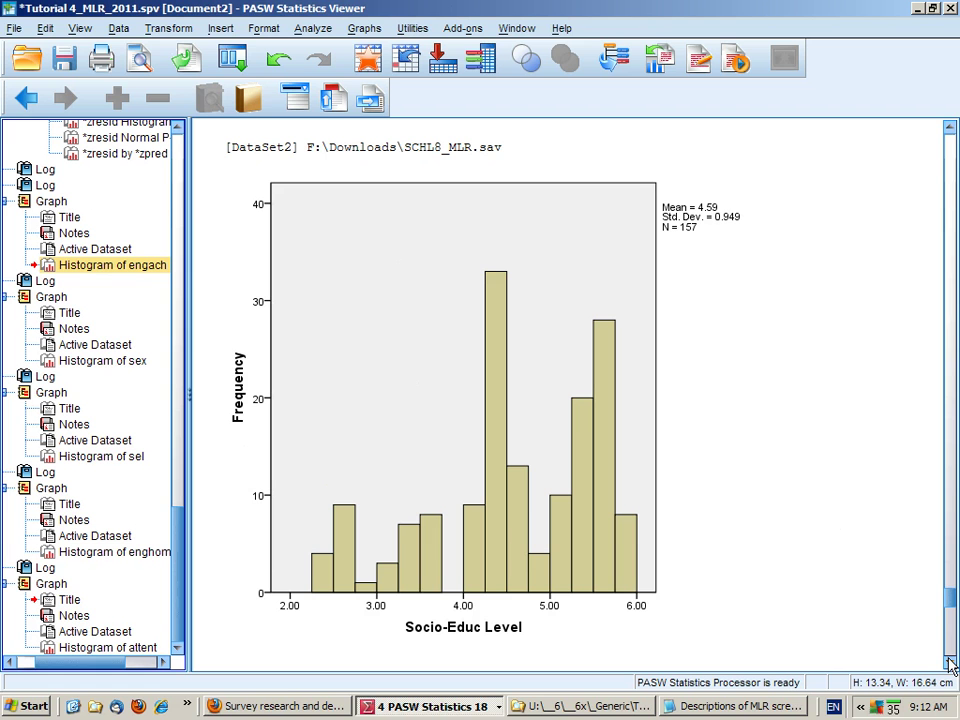
click(521, 508)
click(712, 448)
scroll(947, 664, down, 8)
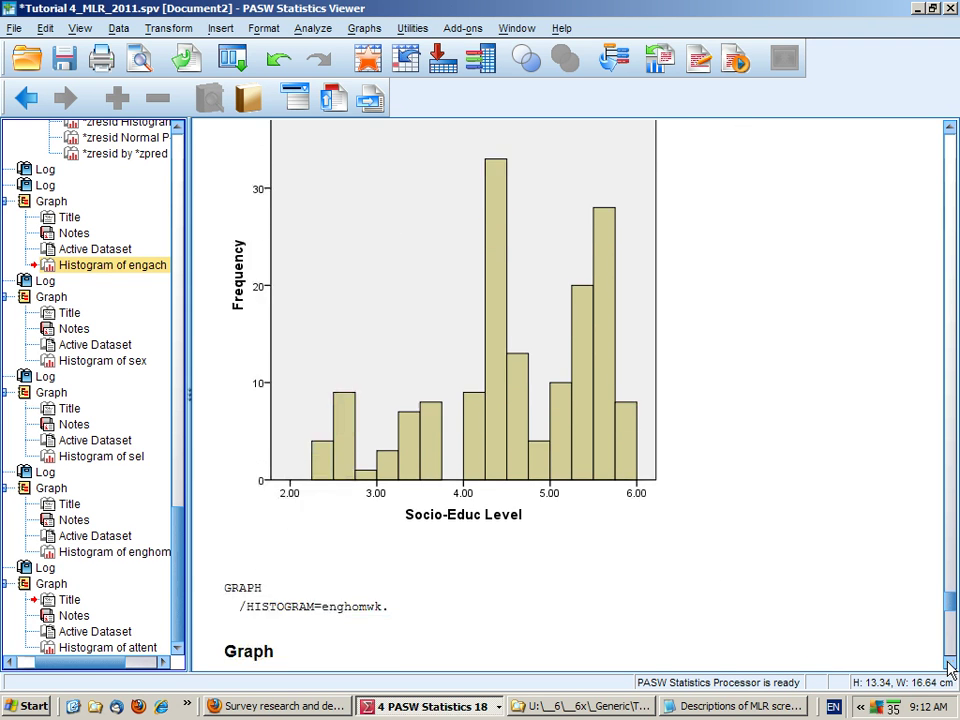
scroll(950, 668, down, 4)
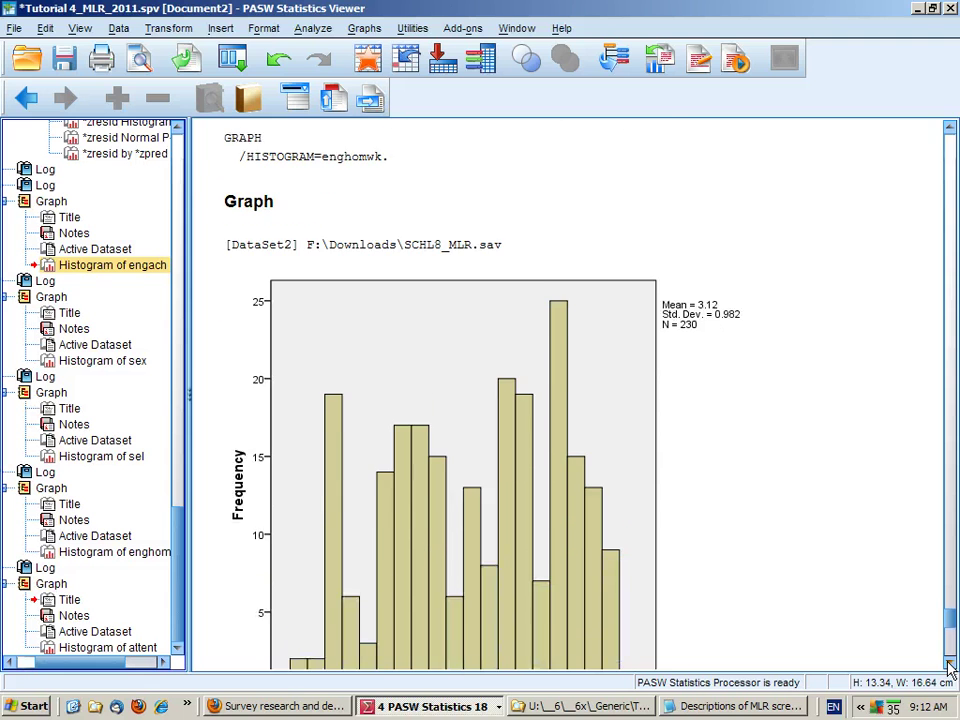
click(525, 465)
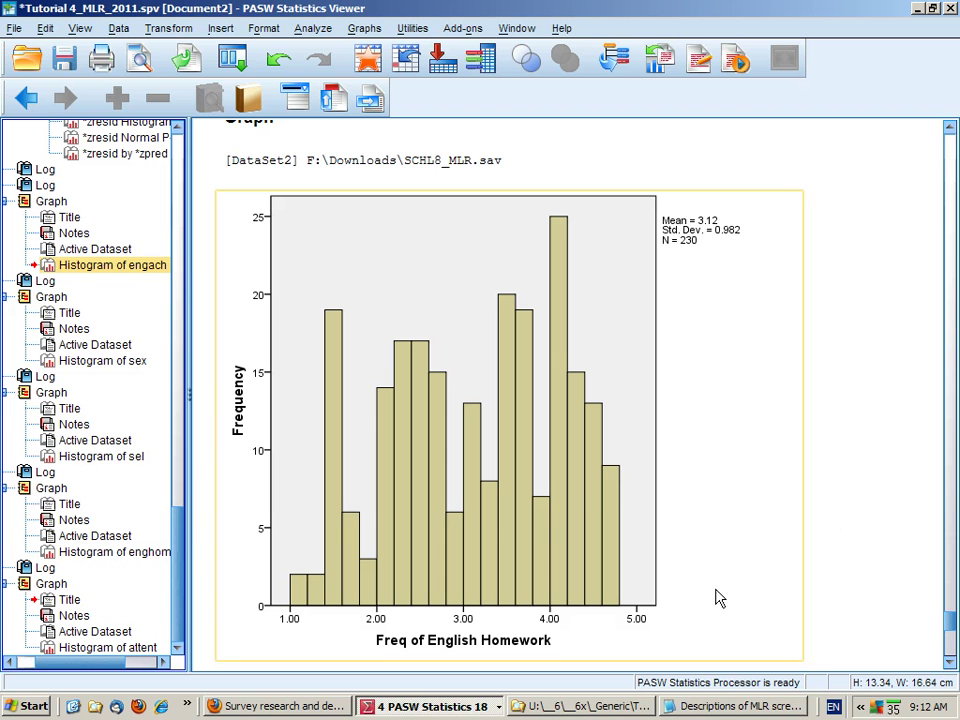
click(943, 660)
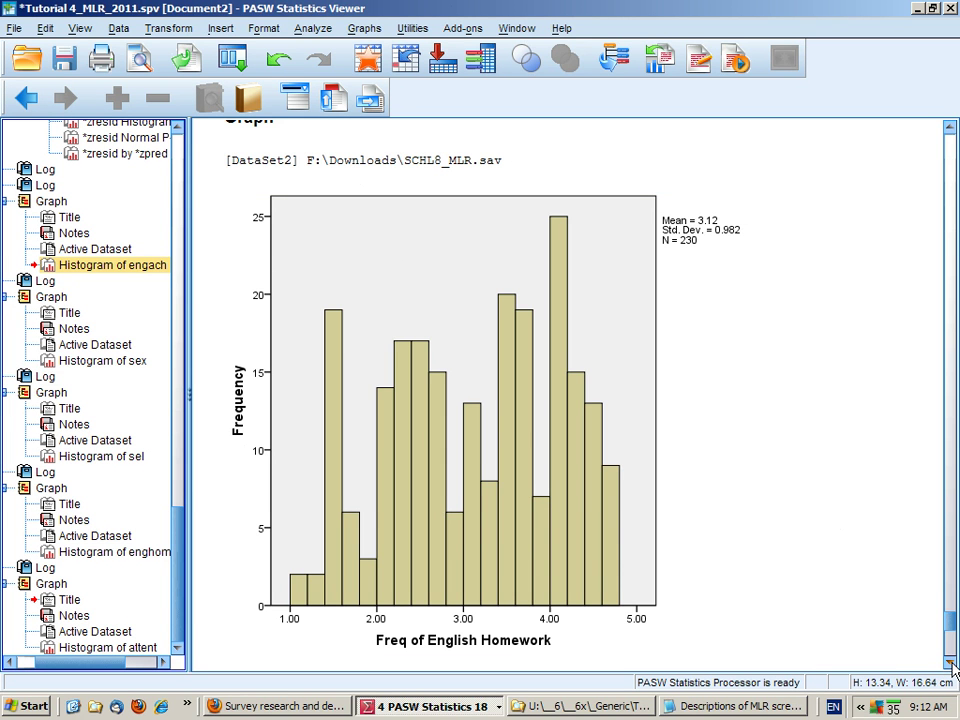
Step: Review the Attentiveness in year 8 histogram, showing mean 3.49 and N 242
click(951, 664)
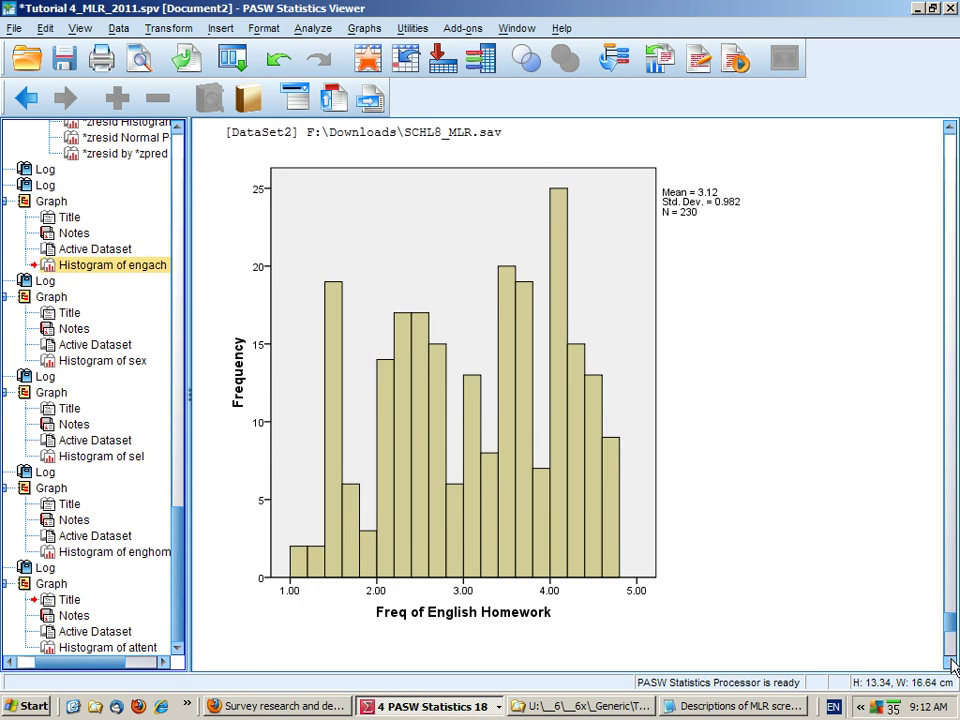
scroll(951, 664, down, 15)
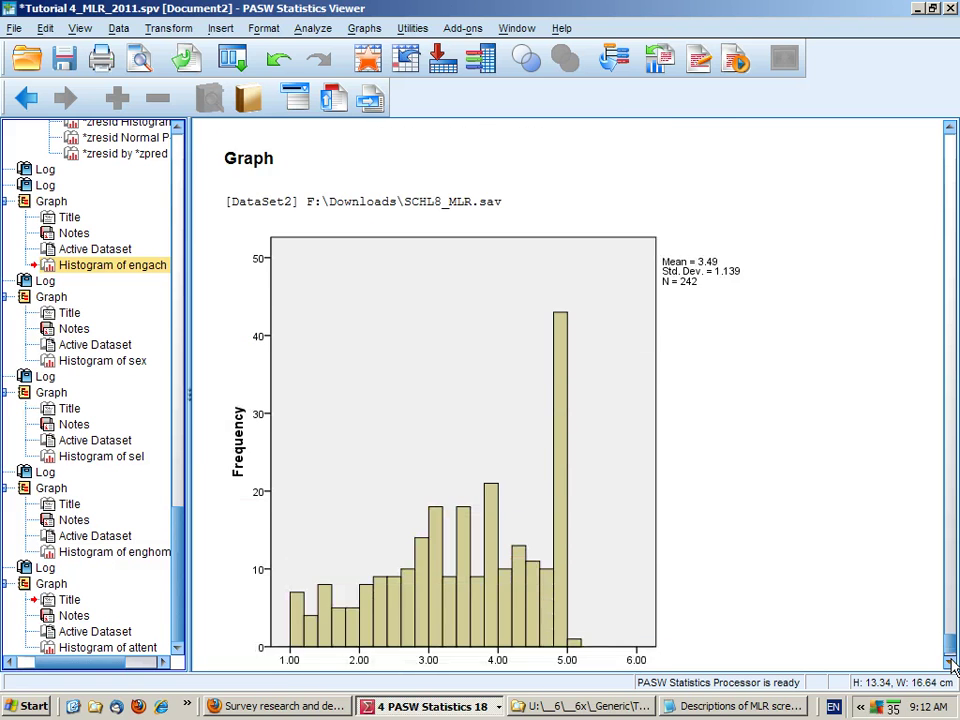
scroll(951, 664, down, 3)
click(679, 594)
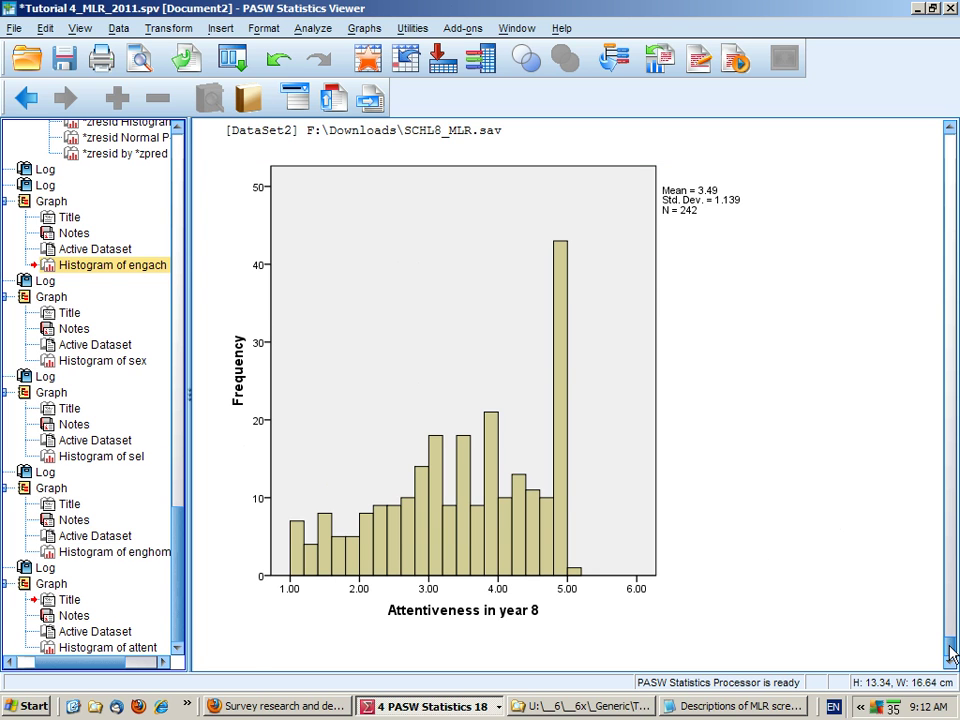
scroll(952, 652, up, 3)
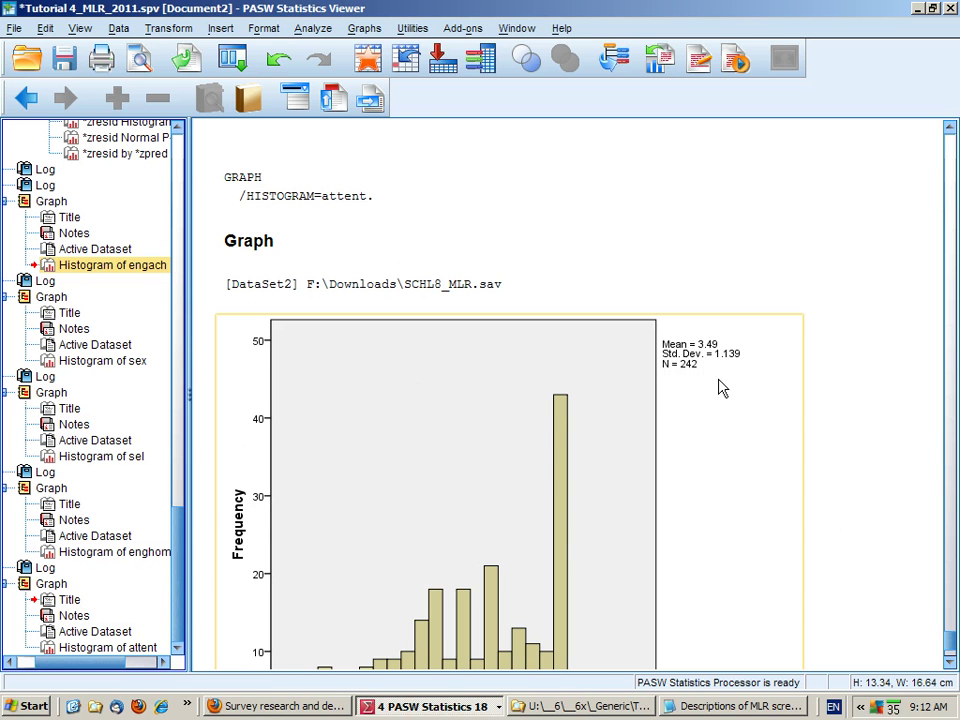
scroll(950, 645, down, 3)
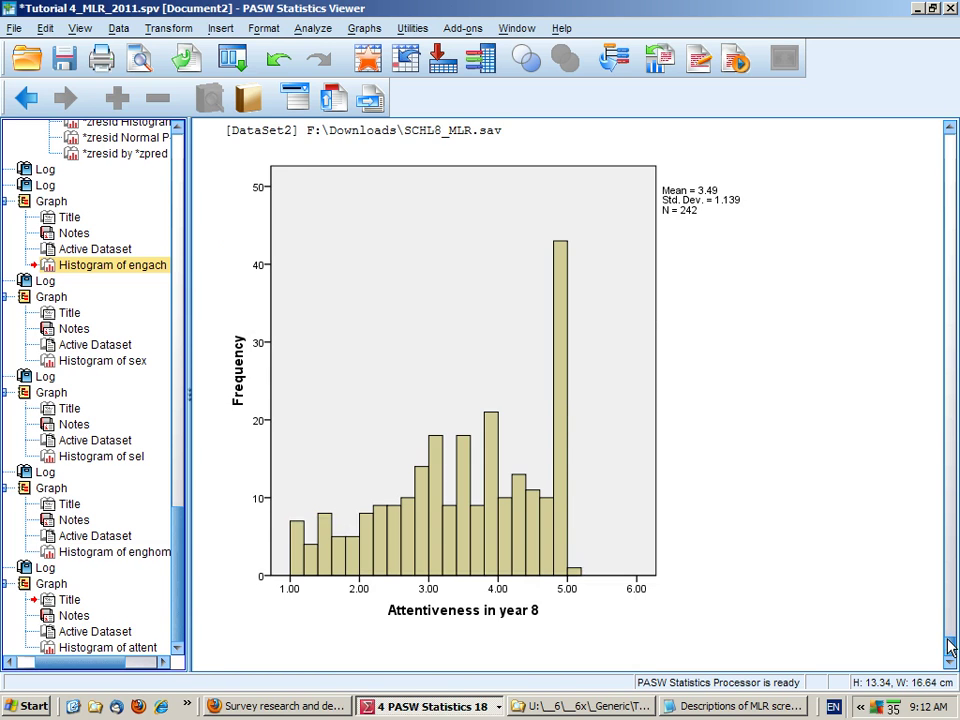
mouse_move(950, 655)
mouse_down()
mouse_move(904, 364)
mouse_move(921, 146)
mouse_move(948, 650)
mouse_up()
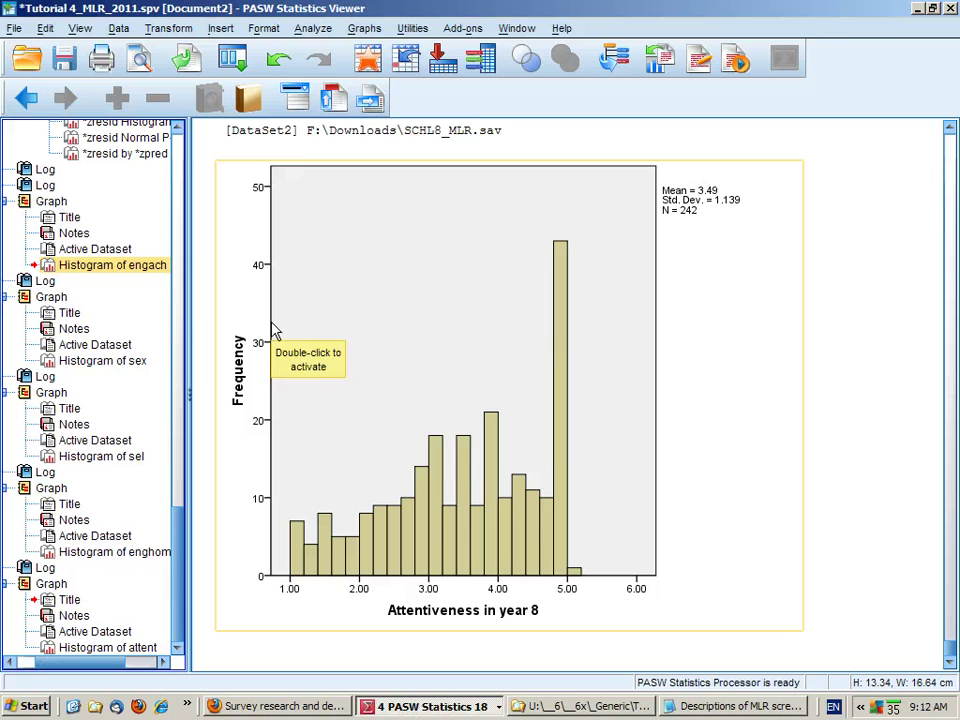
Step: Set up a Linear Regression with engach as dependent and sex, sel, enghomwk, attent as independents
click(313, 28)
mouse_move(316, 192)
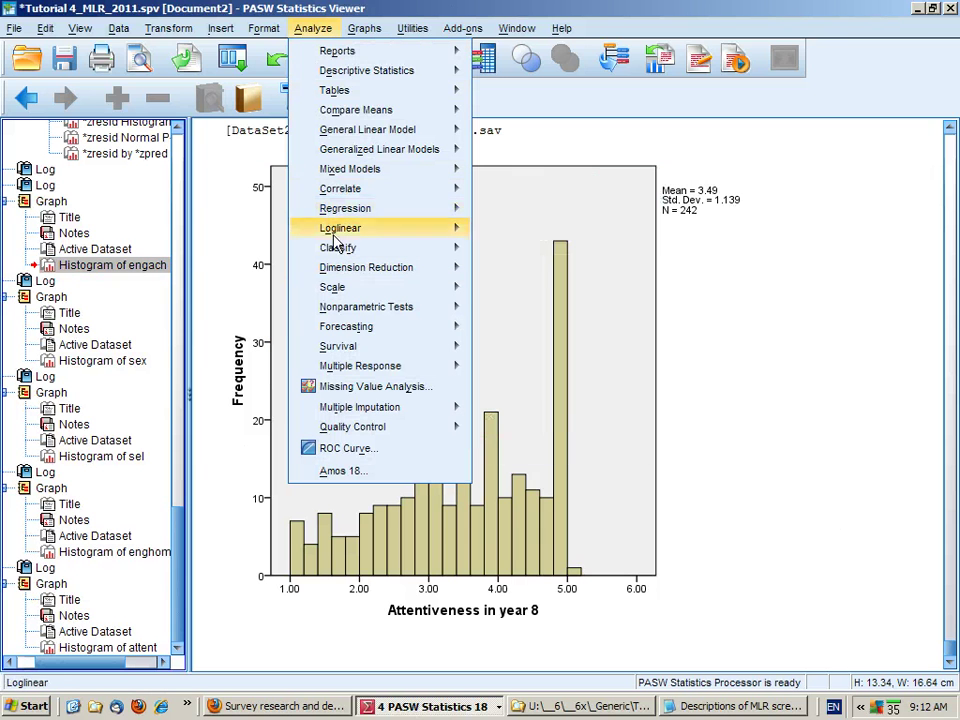
mouse_move(338, 232)
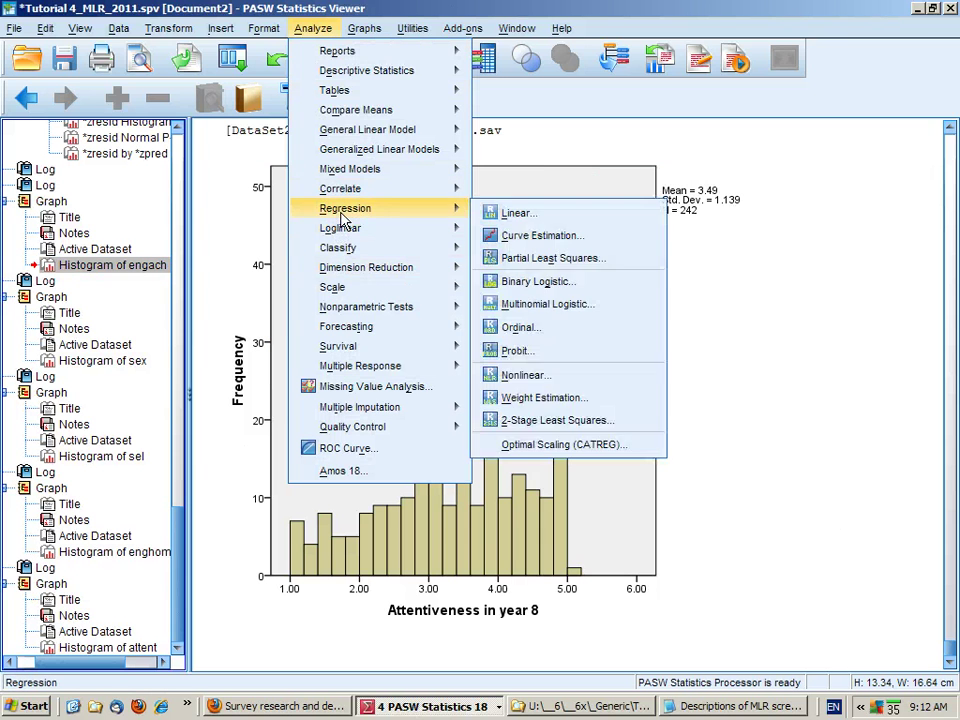
mouse_move(450, 208)
click(517, 214)
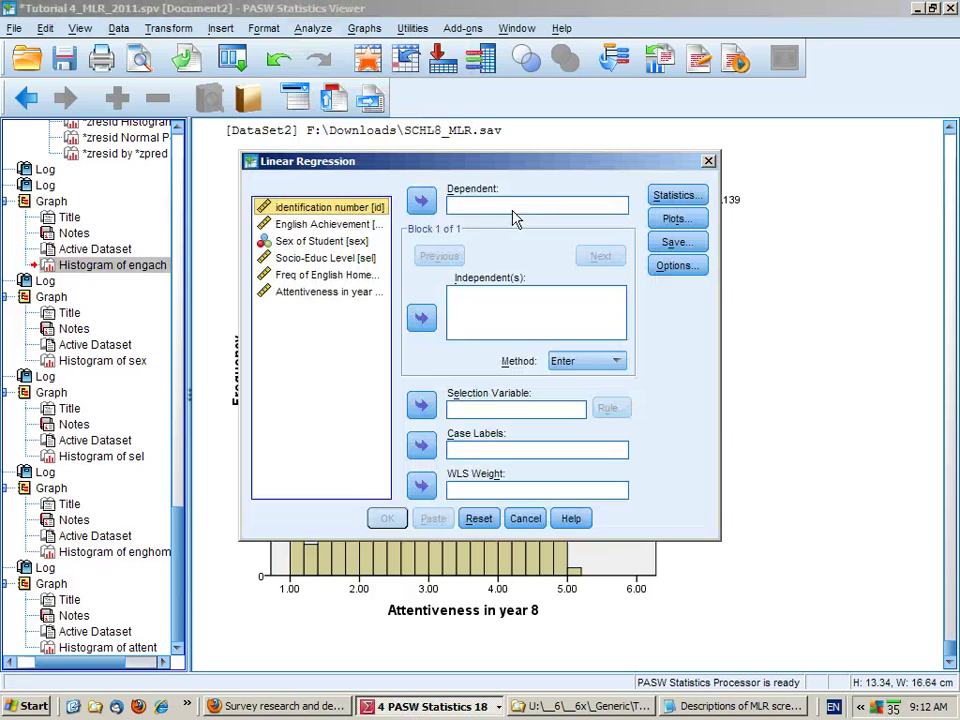
click(340, 224)
click(422, 203)
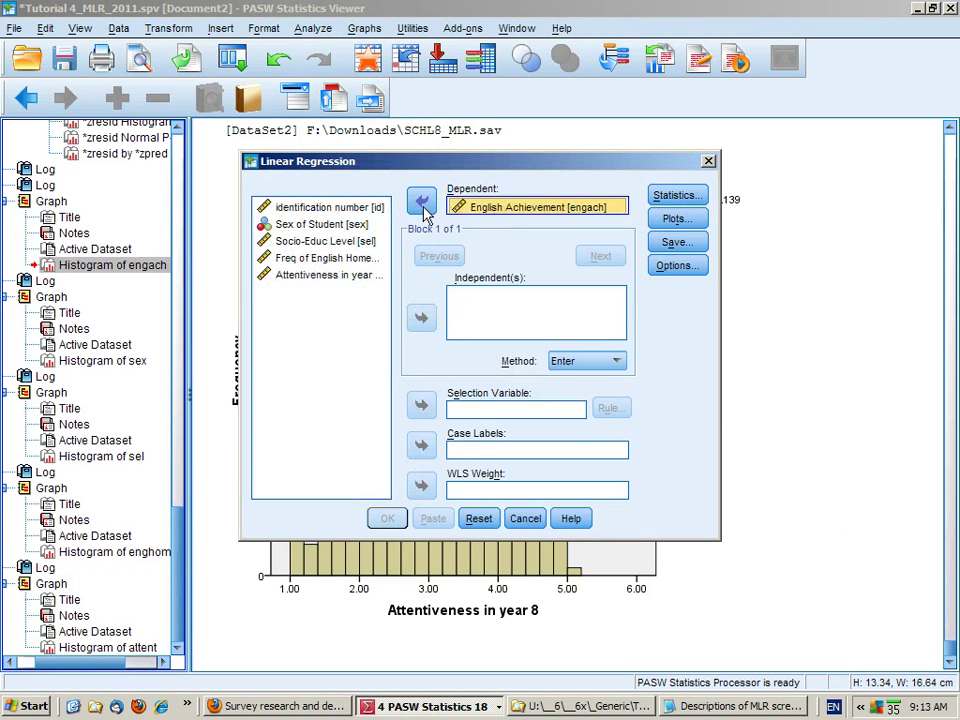
click(322, 224)
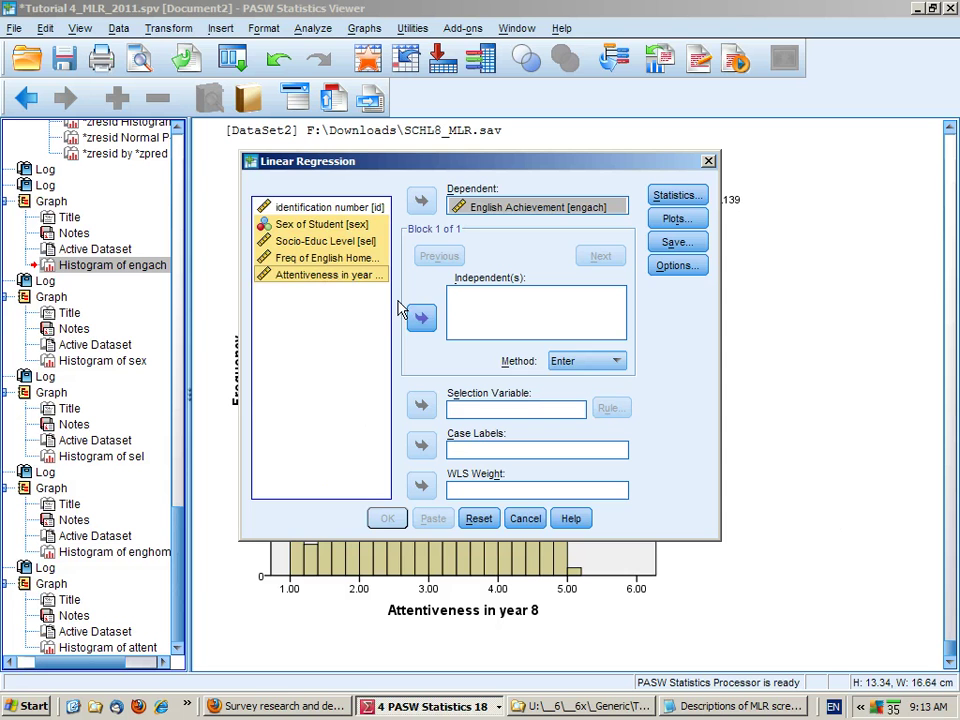
click(421, 318)
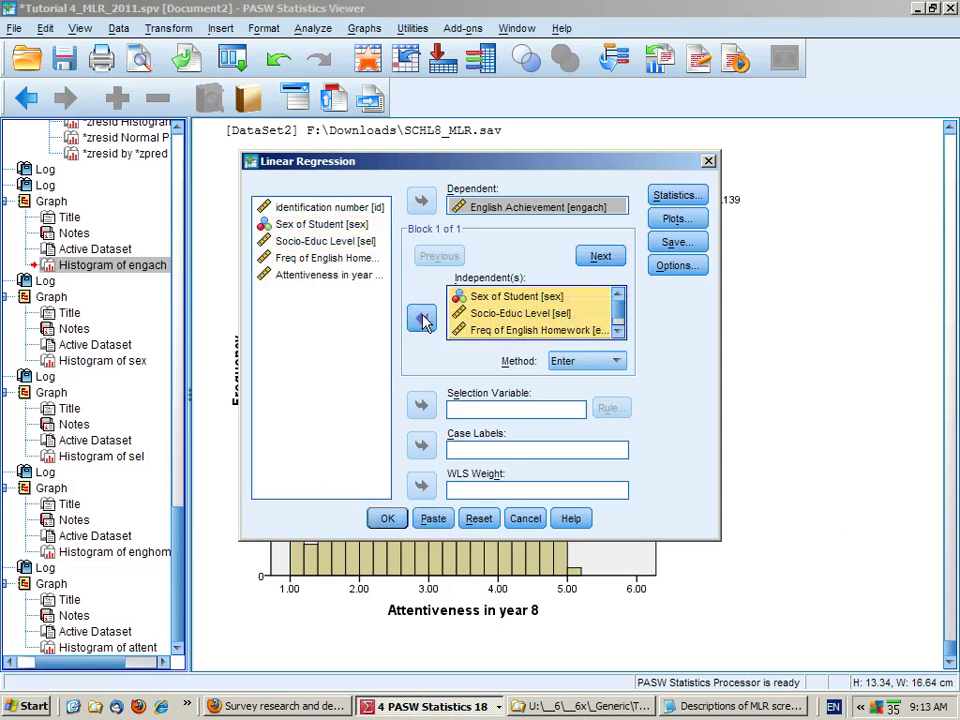
Step: Request descriptives, part and partial correlations and collinearity diagnostics in regression Statistics
click(695, 196)
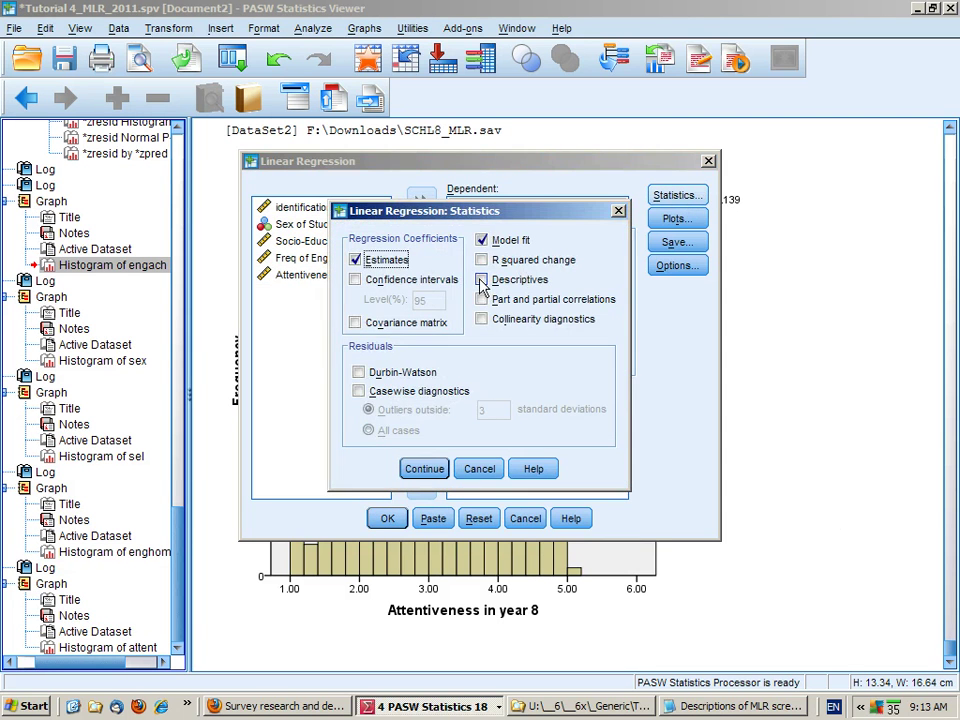
click(481, 280)
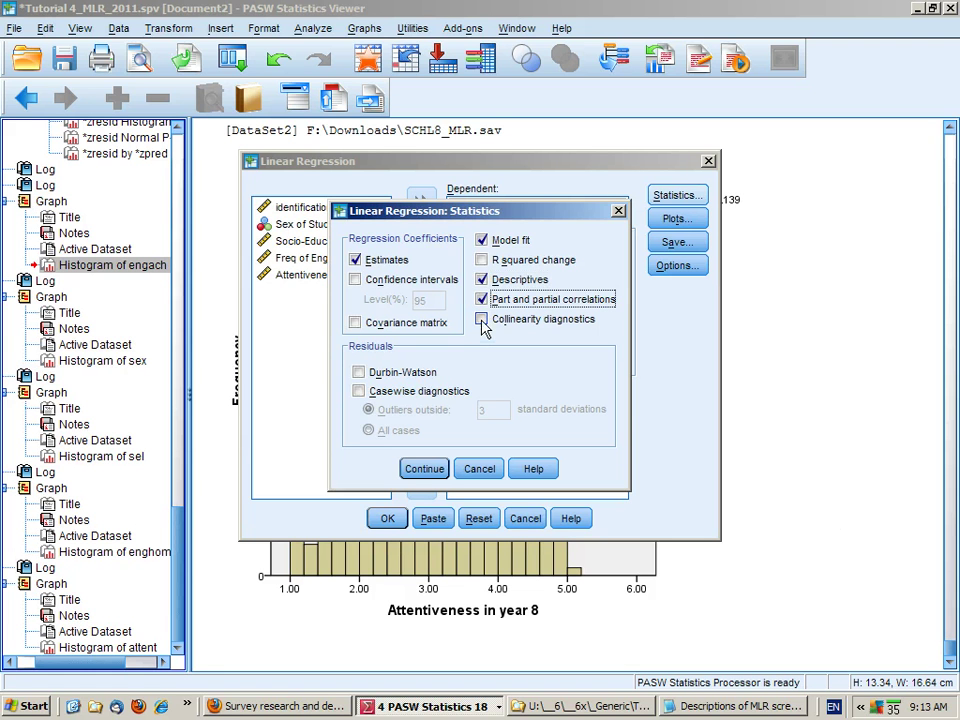
click(481, 320)
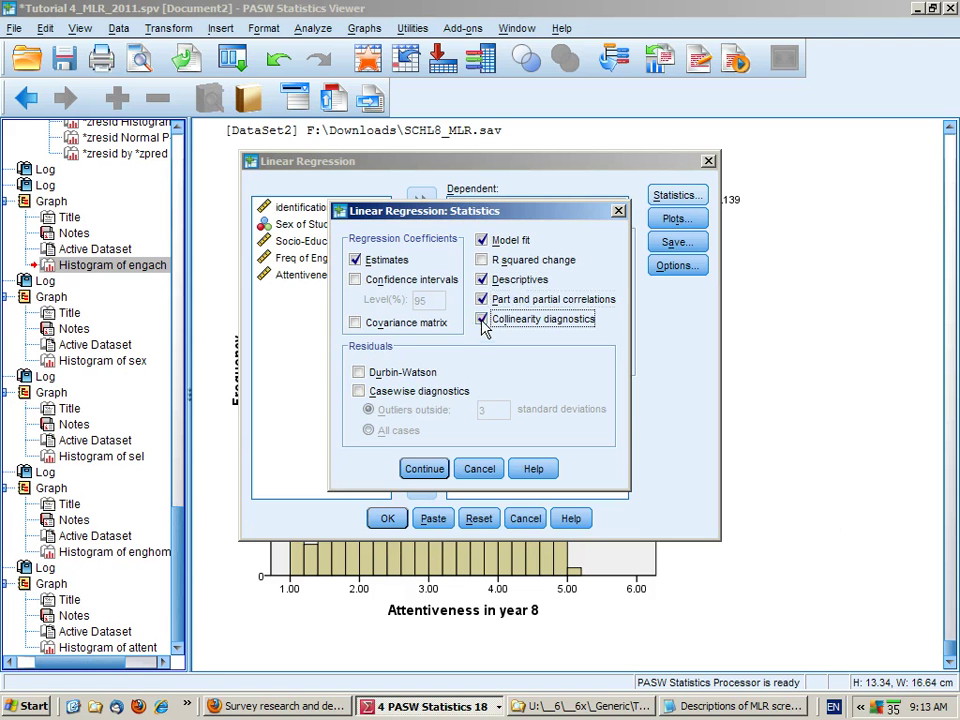
click(426, 470)
Step: Add a residual histogram, normal probability plot and *ZRESID against *ZPRED scatterplot
click(672, 221)
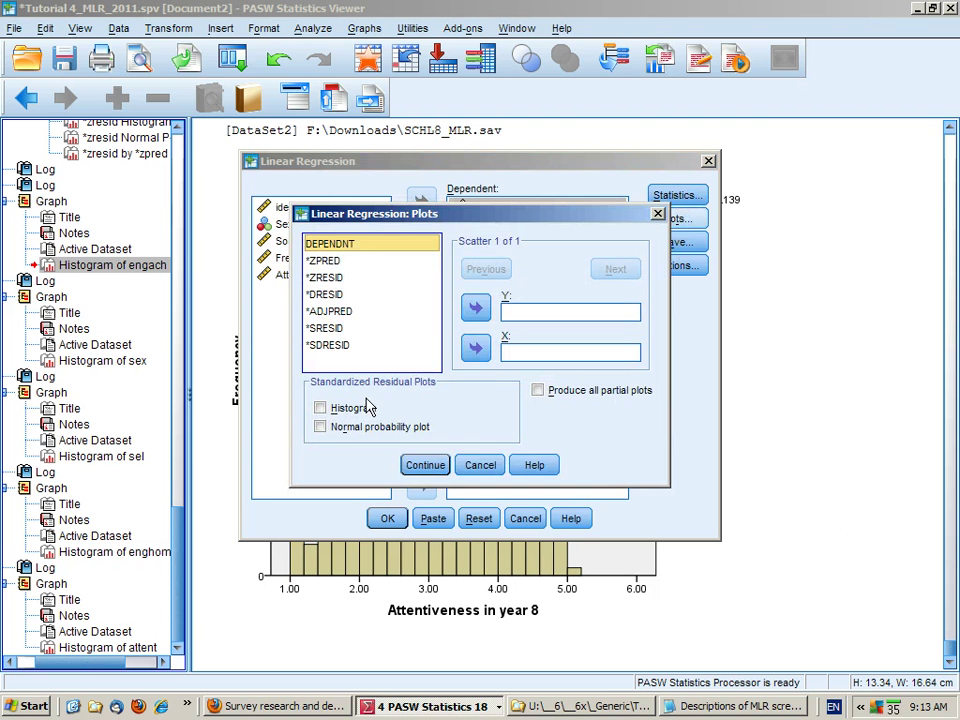
click(320, 408)
click(320, 427)
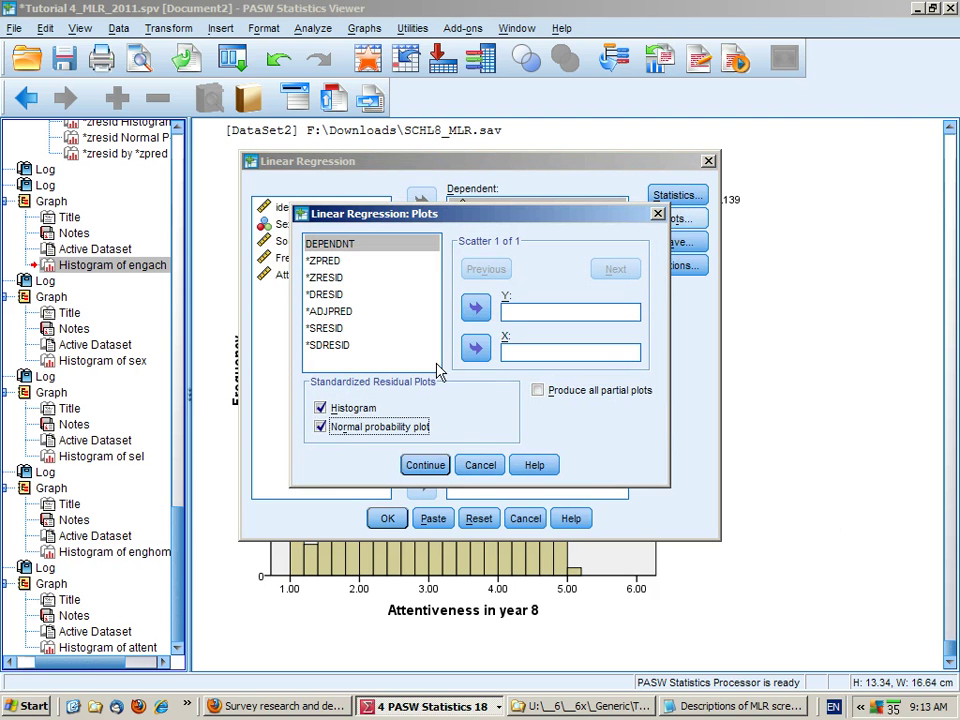
click(324, 261)
click(476, 349)
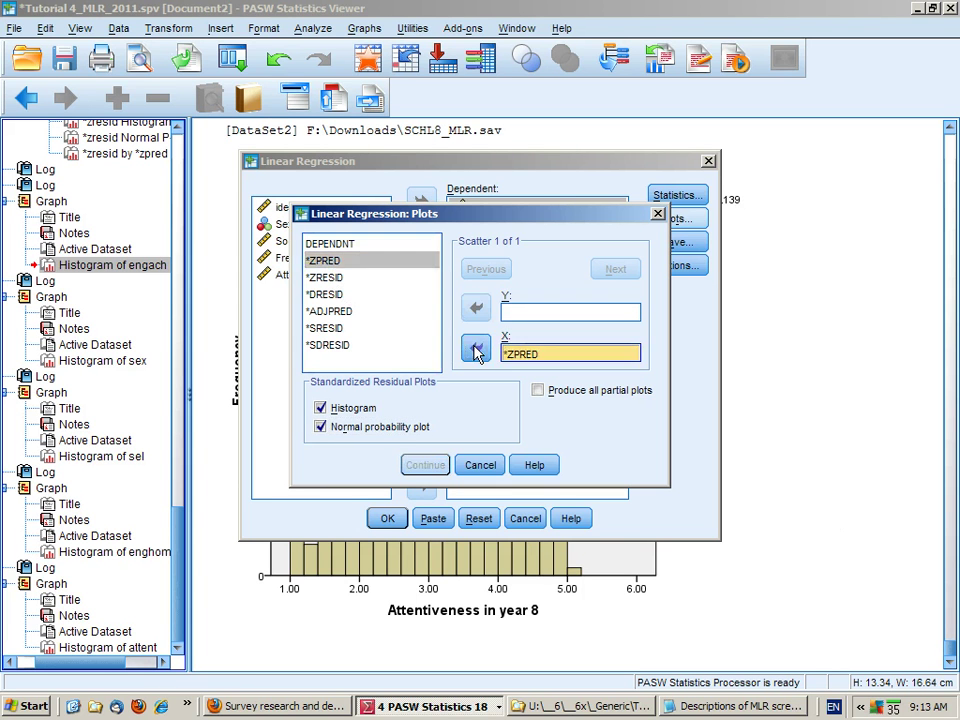
click(324, 278)
click(476, 308)
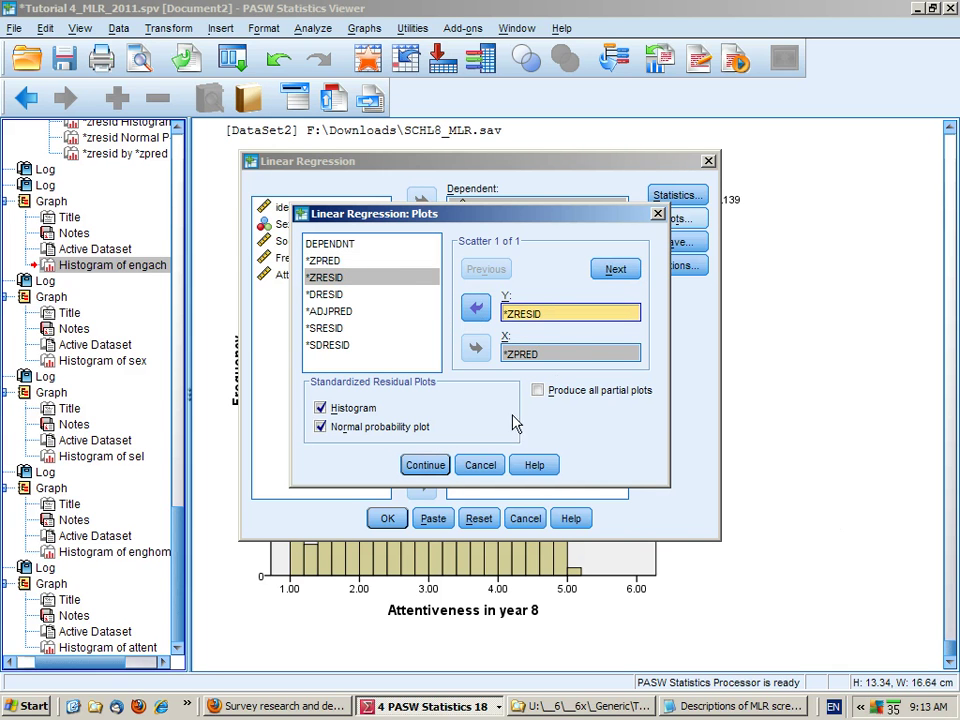
click(424, 465)
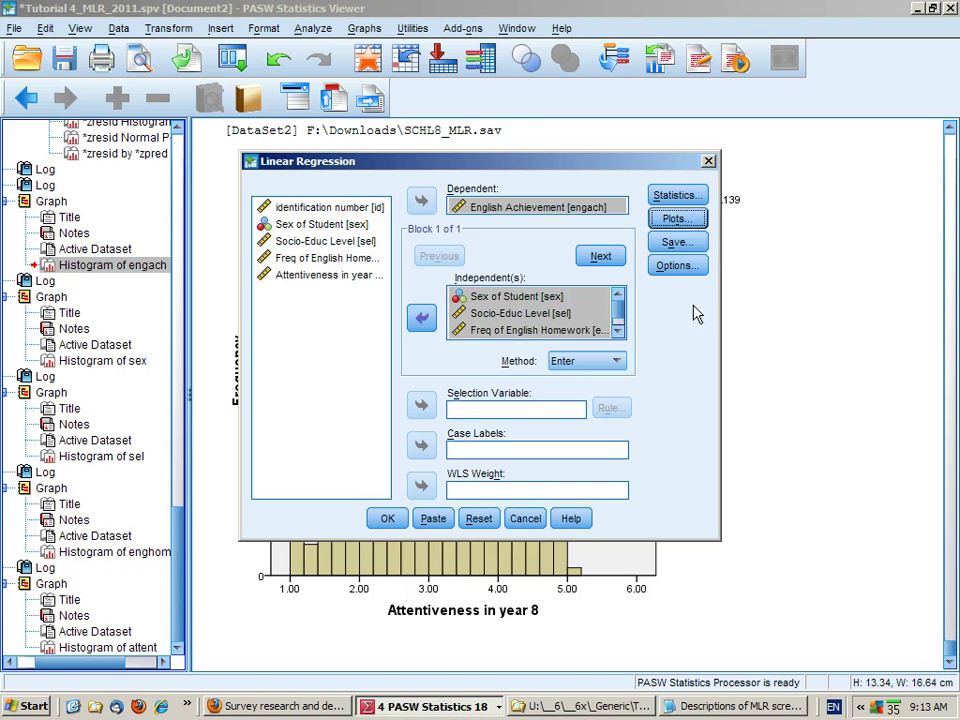
Step: Save Mahalanobis distances as a new variable and paste the REGRESSION command into syntax
click(674, 246)
click(336, 257)
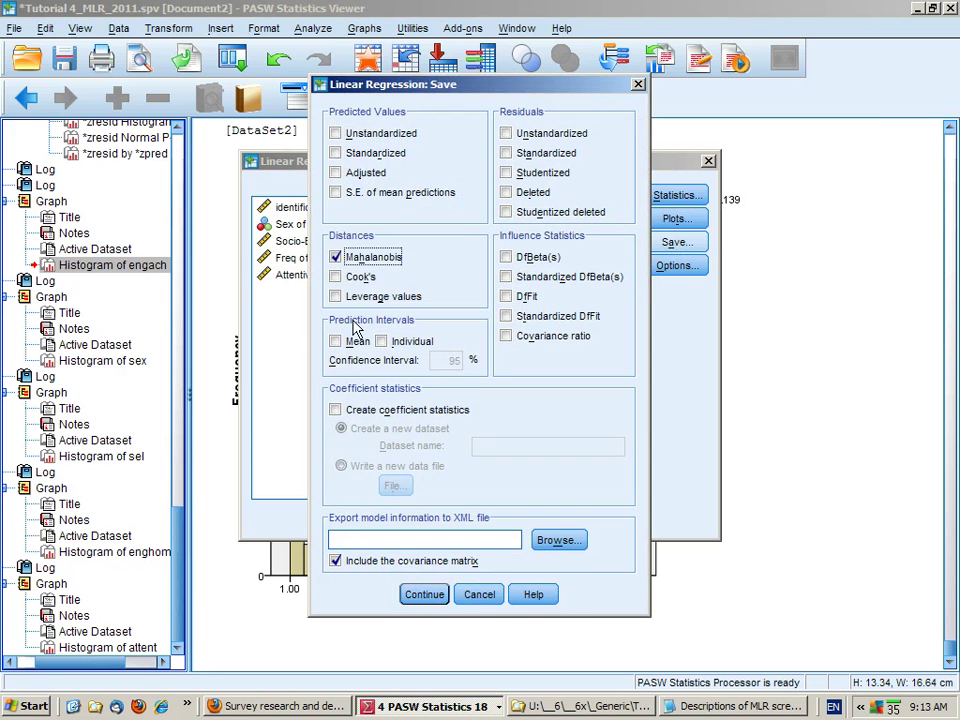
click(423, 595)
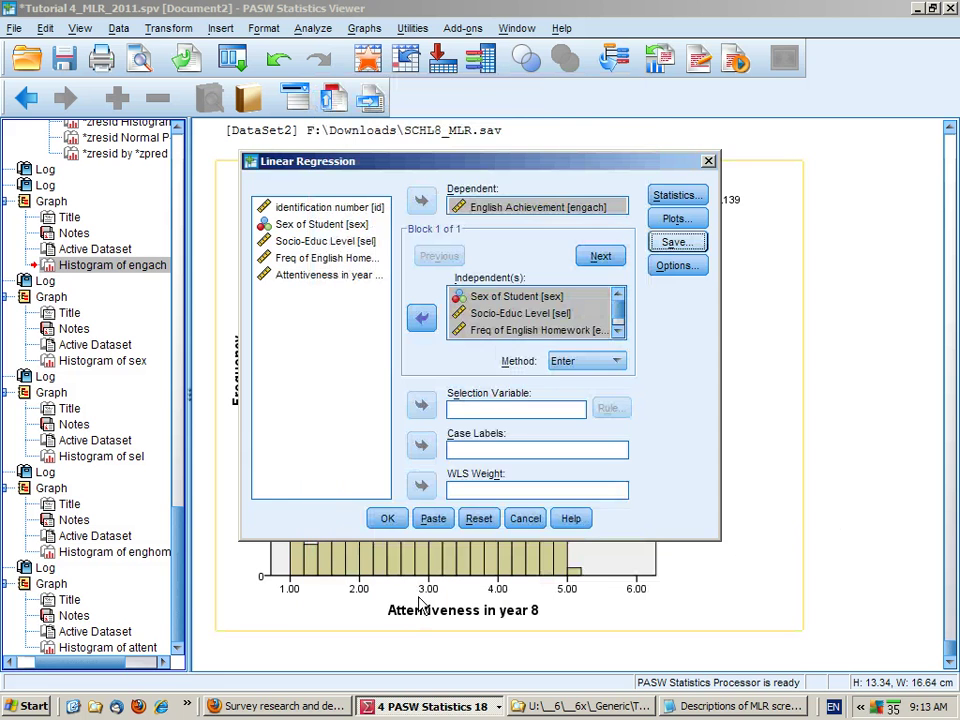
click(433, 519)
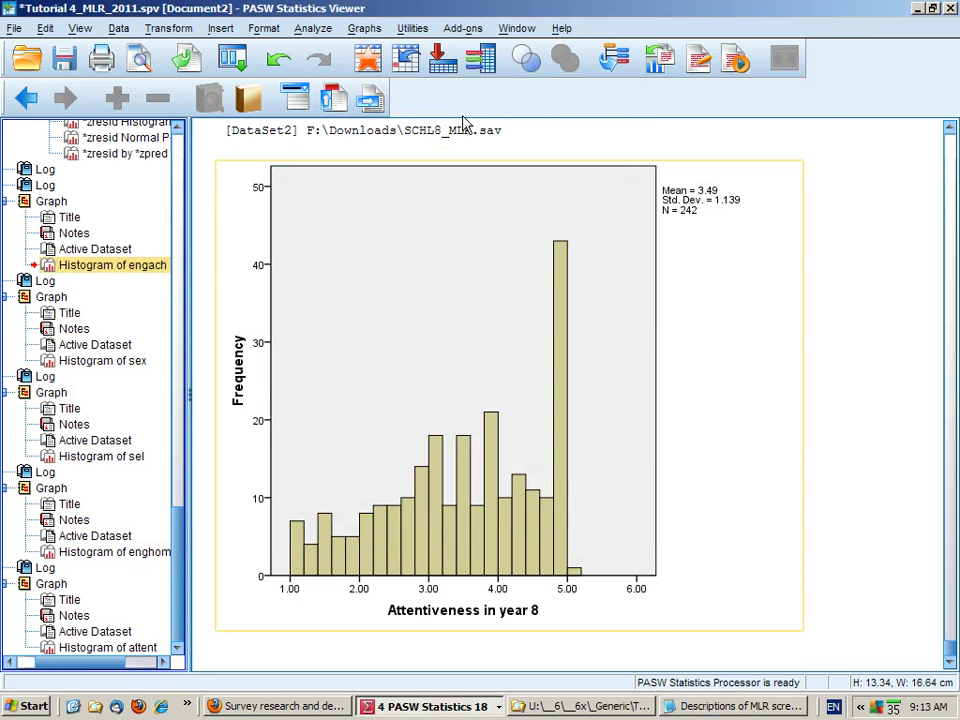
click(512, 29)
Step: Run the REGRESSION syntax from Syntax1 and jump to the Descriptive Statistics table (N = 149)
click(516, 140)
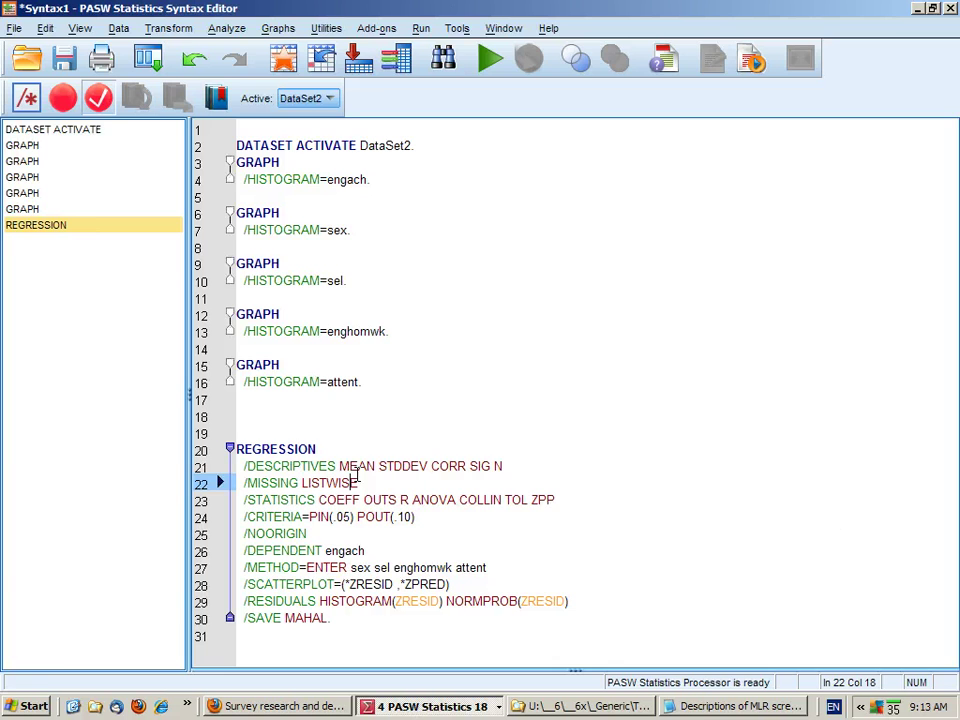
click(490, 58)
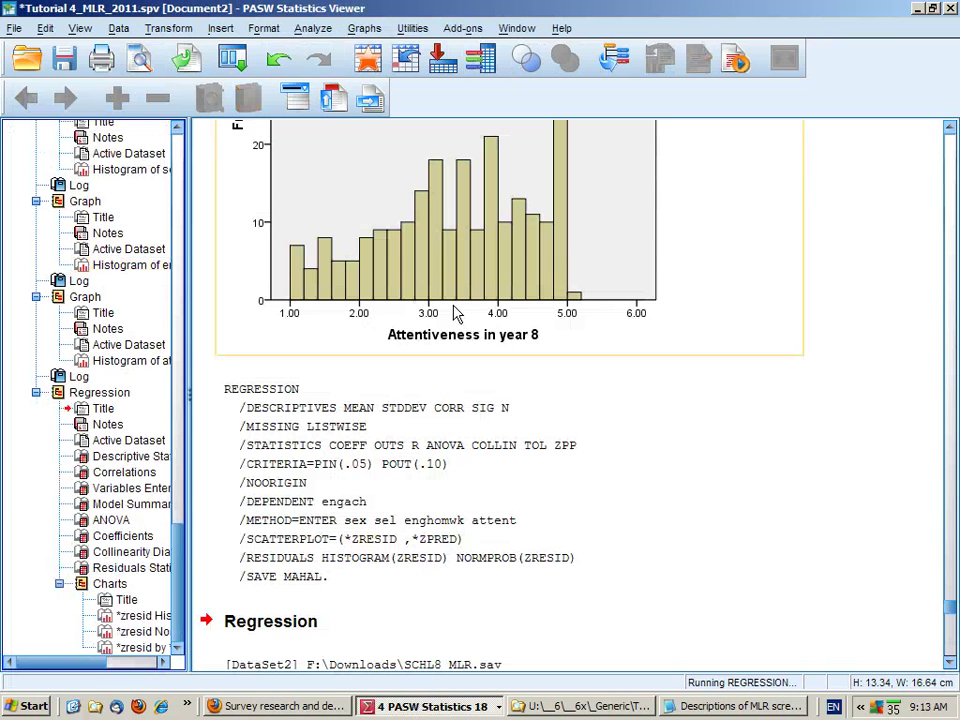
click(110, 457)
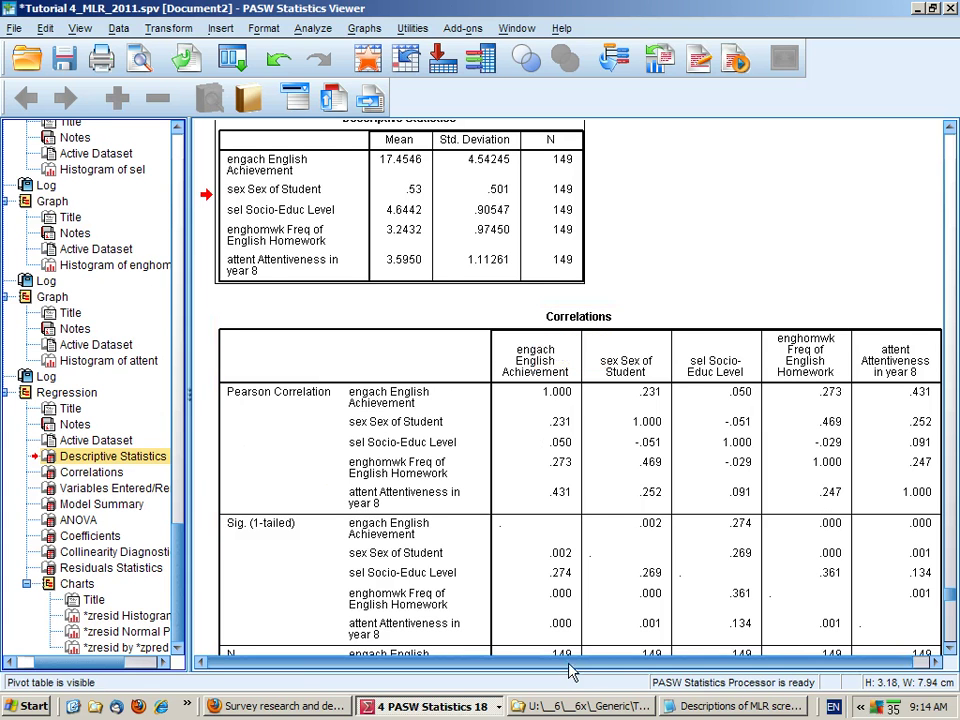
Step: Go to the Correlations table and circle English Achievement's predictor correlations with the magenta pen
scroll(658, 665, right, 1)
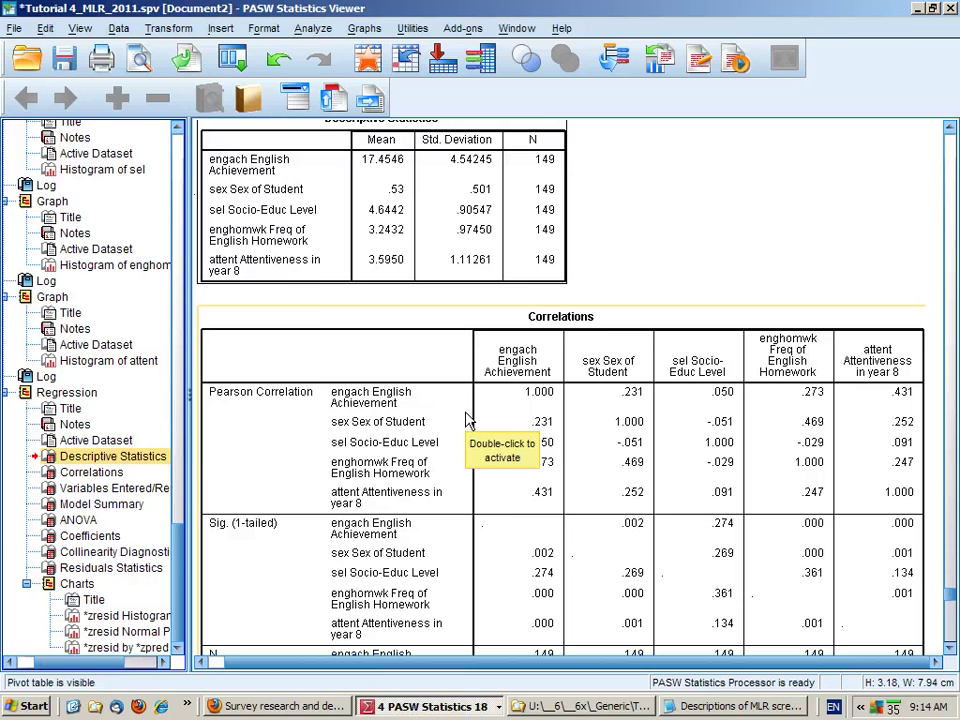
click(91, 472)
click(430, 27)
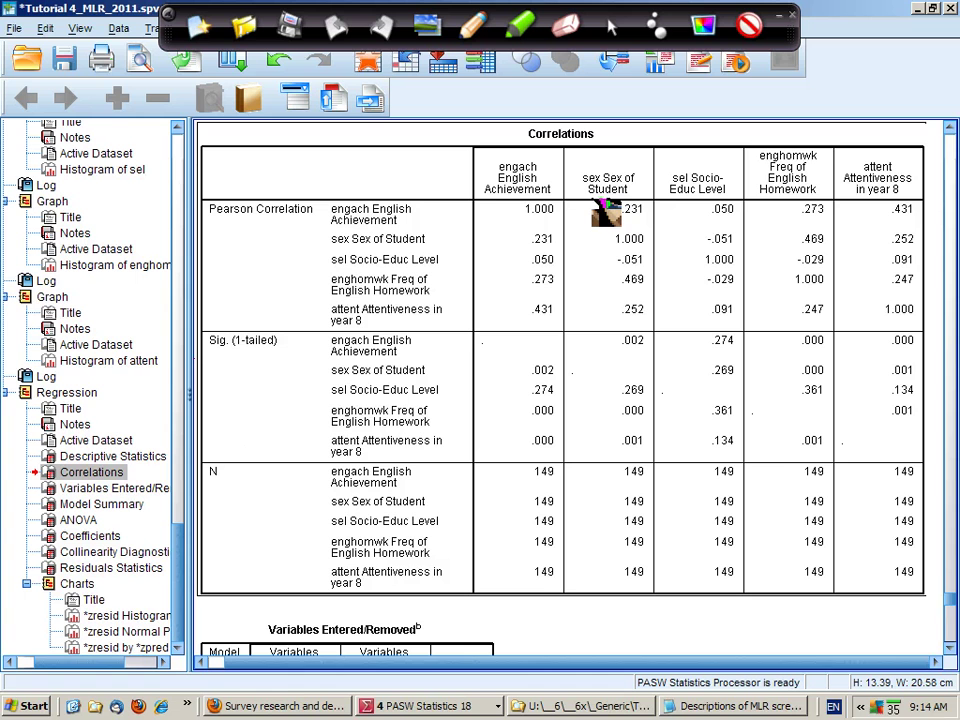
mouse_move(586, 200)
mouse_down()
mouse_move(592, 214)
mouse_move(636, 229)
mouse_move(772, 236)
mouse_move(905, 232)
mouse_move(910, 216)
mouse_move(893, 191)
mouse_move(585, 198)
mouse_up()
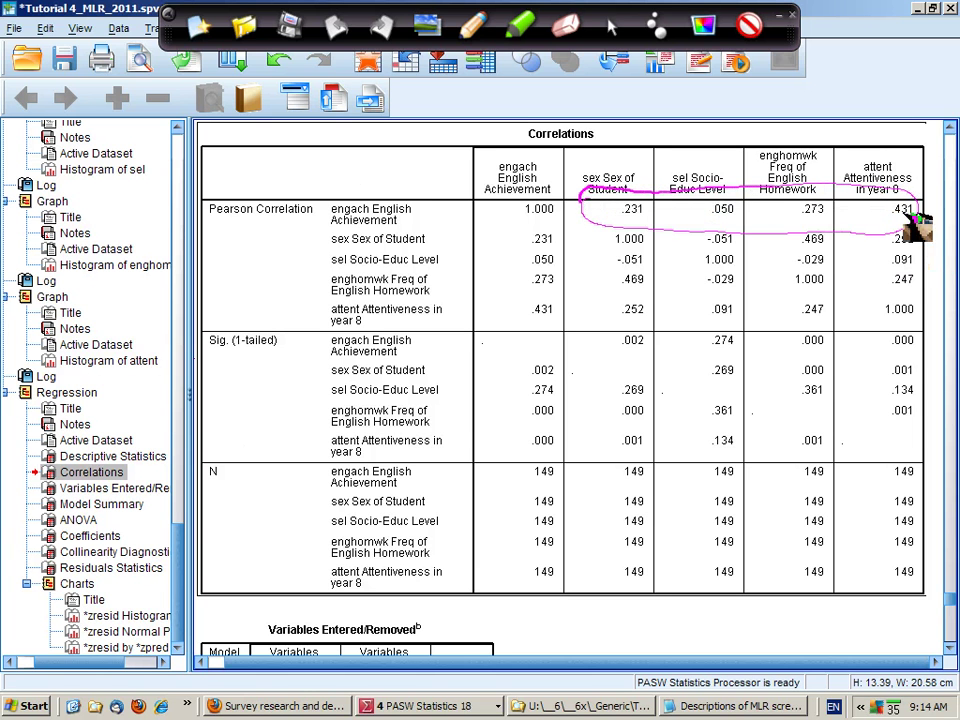
Step: Mark the .431, .273 and .050 correlations and the .002, .000, .000 significance values
drag(884, 230, 918, 224)
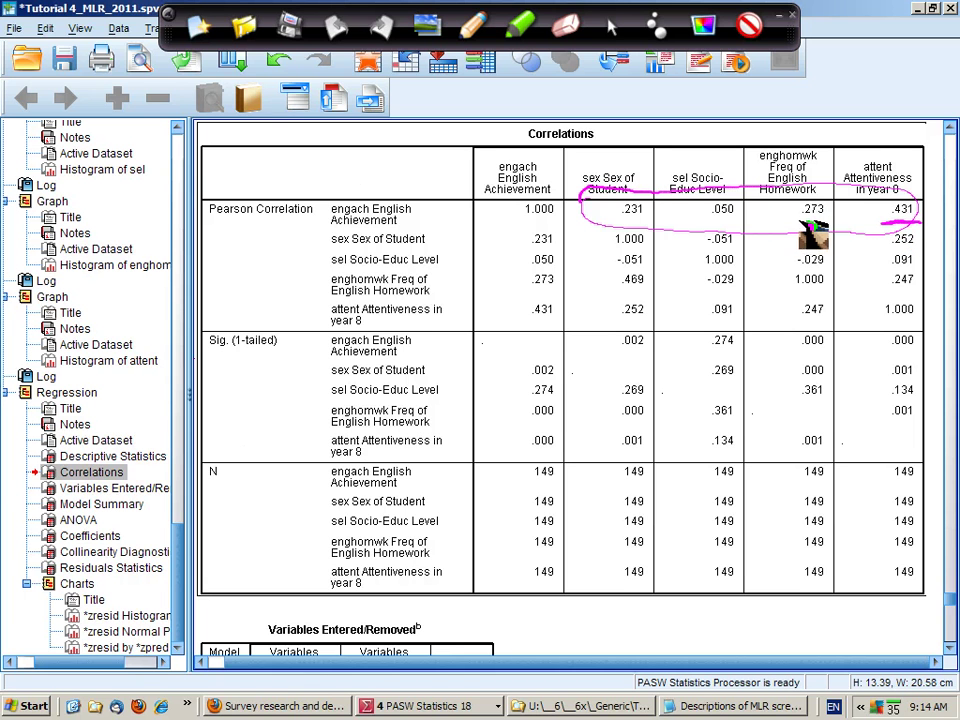
drag(797, 221, 828, 219)
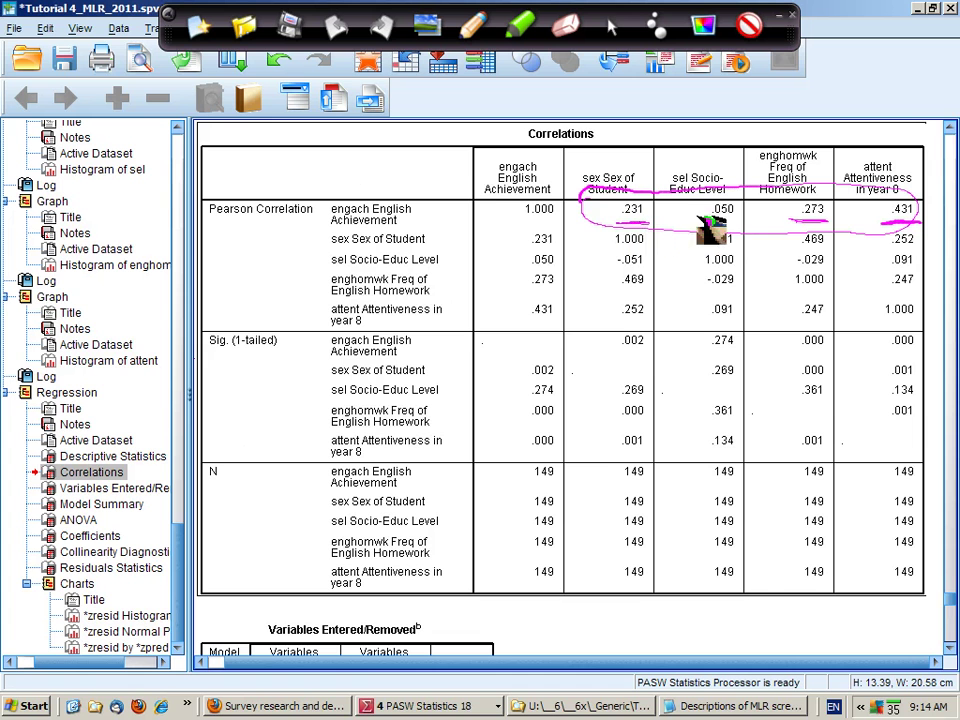
mouse_move(700, 188)
mouse_down()
mouse_move(739, 195)
mouse_move(739, 212)
mouse_move(695, 200)
mouse_up()
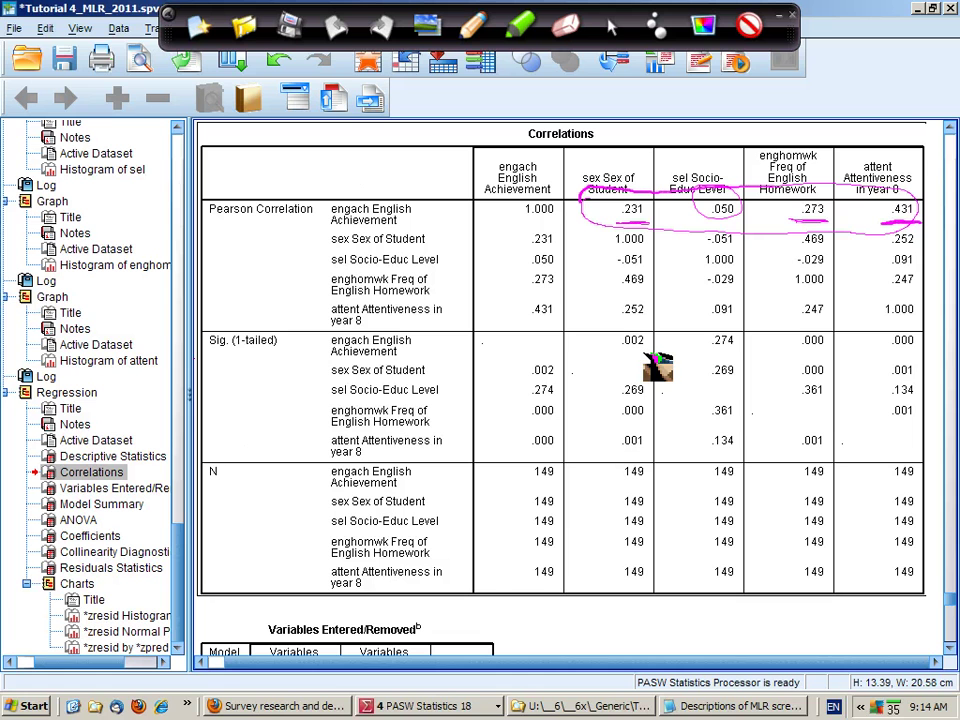
drag(622, 355, 643, 357)
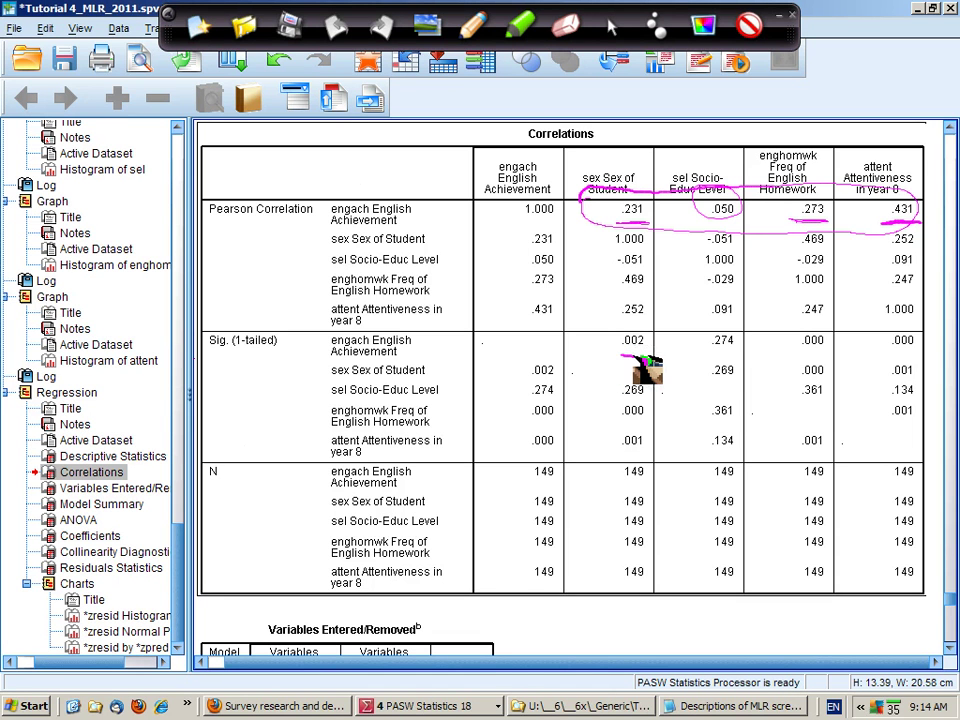
drag(801, 351, 823, 351)
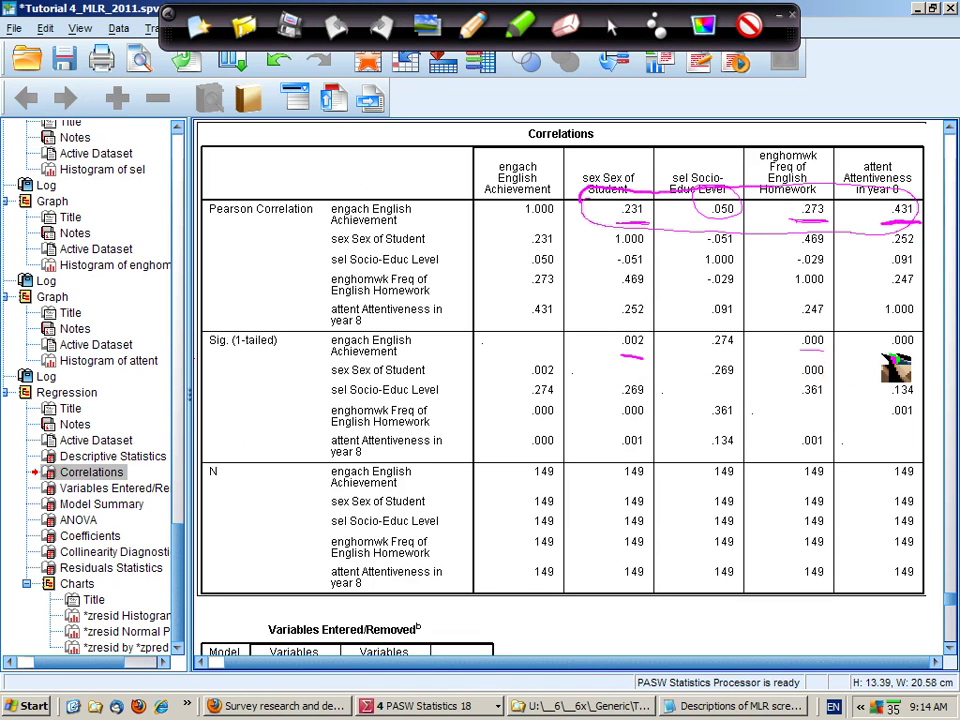
mouse_move(888, 351)
mouse_down()
mouse_move(926, 356)
mouse_move(925, 334)
mouse_up()
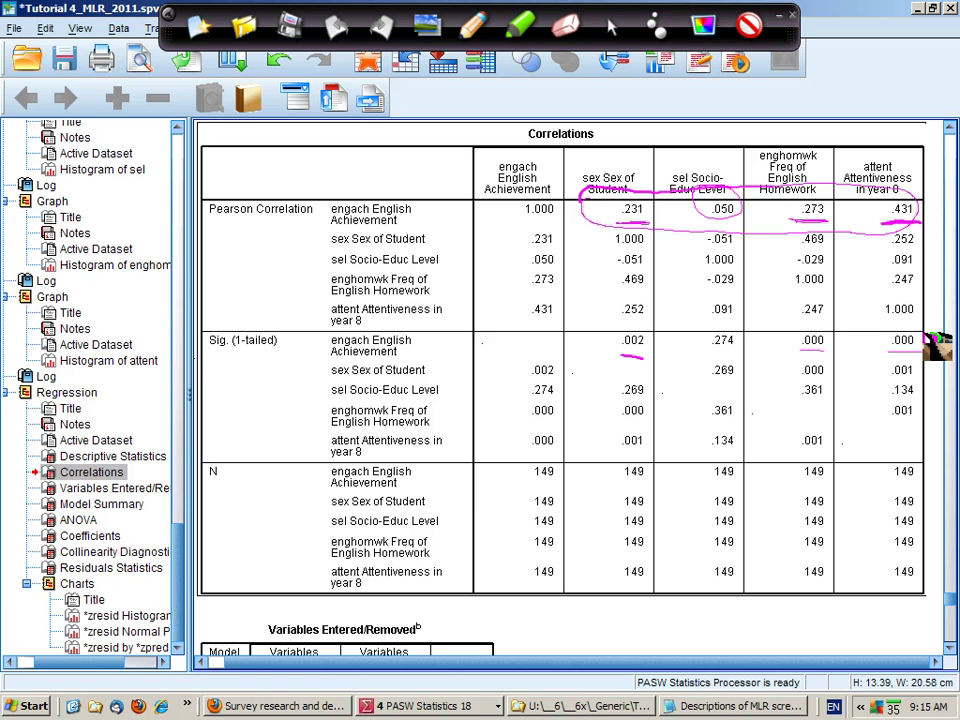